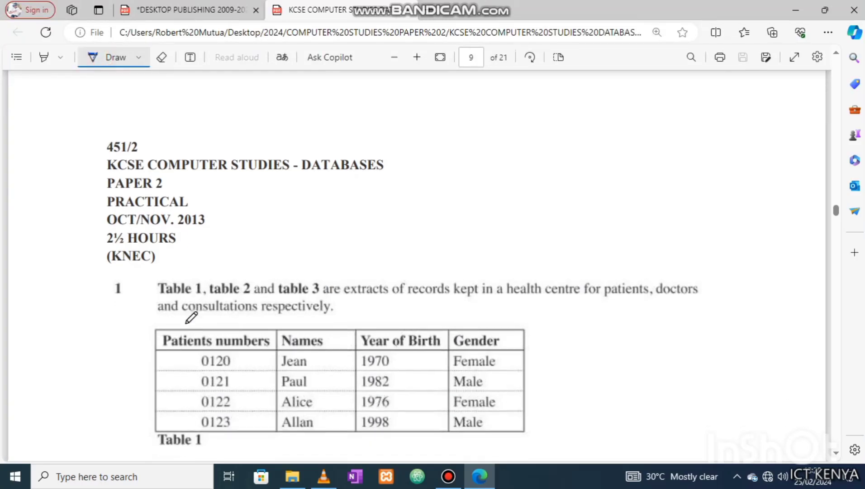
{"action": "scroll", "coordinate": [192, 317], "scroll_direction": "down", "scroll_amount": 8}
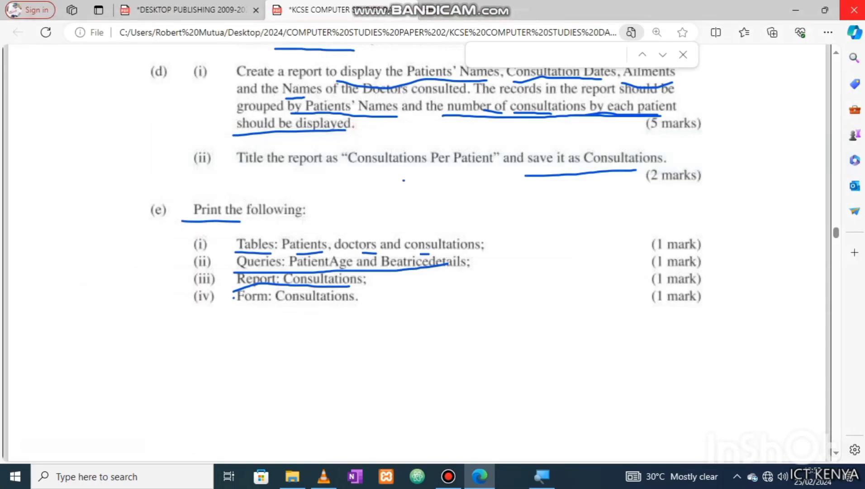
- Close the desktop publishing and exam paper PDFs without saving the annotations
{"action": "left_click", "coordinate": [854, 10]}
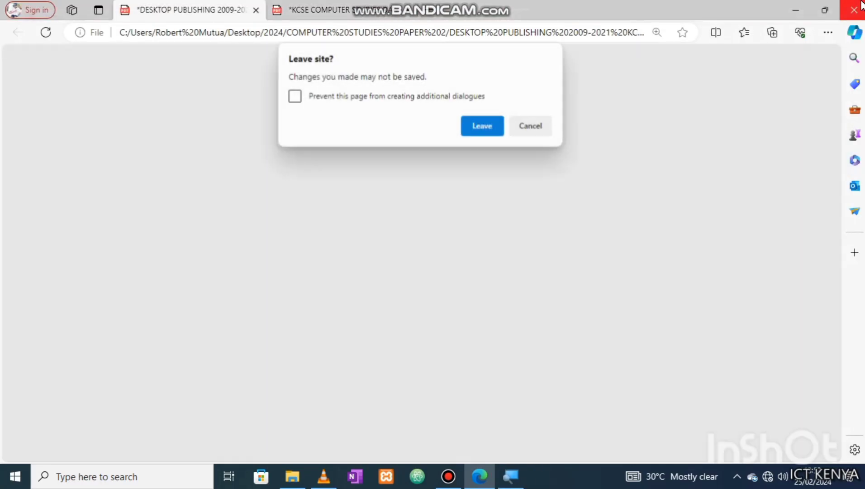
{"action": "left_click", "coordinate": [483, 131]}
{"action": "left_click", "coordinate": [482, 105]}
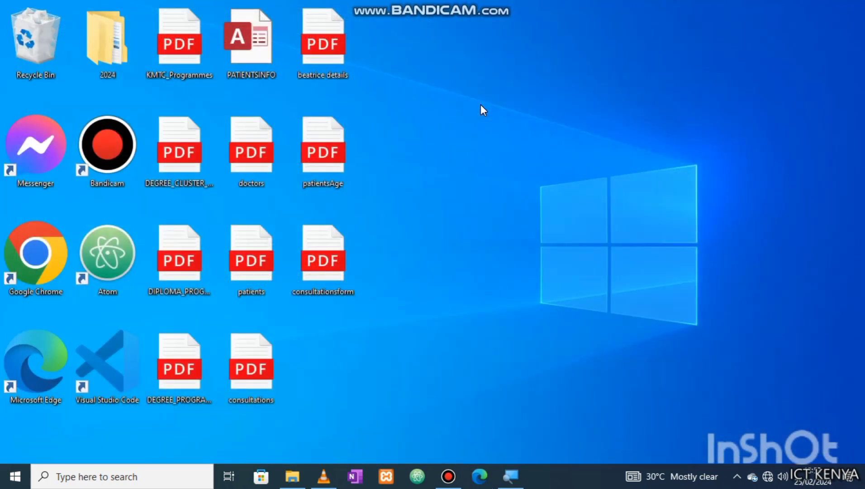
- Review the printed consultations form PDF, then close it and the patient details PDF
{"action": "double_click", "coordinate": [332, 276]}
{"action": "scroll", "coordinate": [356, 286], "scroll_direction": "down", "scroll_amount": 15}
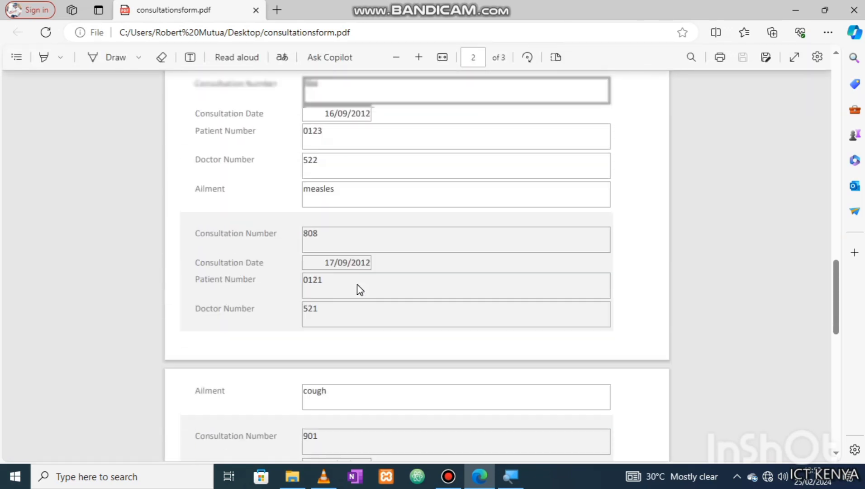
{"action": "scroll", "coordinate": [355, 288], "scroll_direction": "up", "scroll_amount": 1}
{"action": "left_click", "coordinate": [853, 10]}
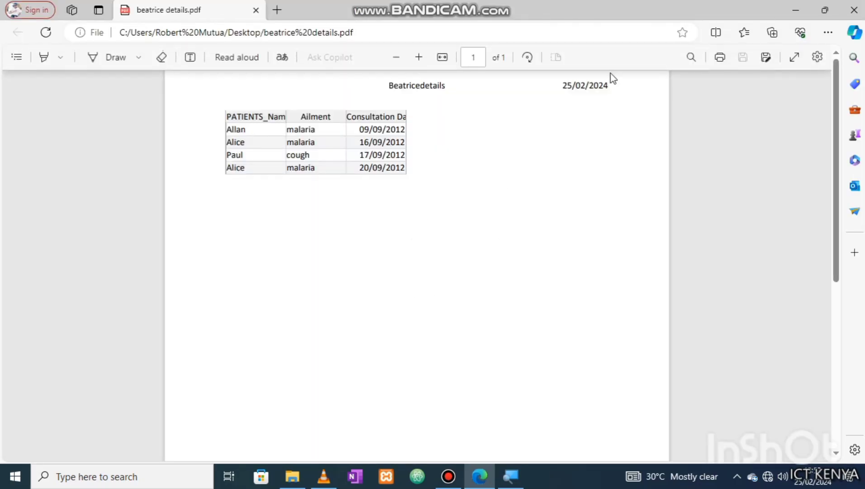
{"action": "left_click", "coordinate": [854, 10]}
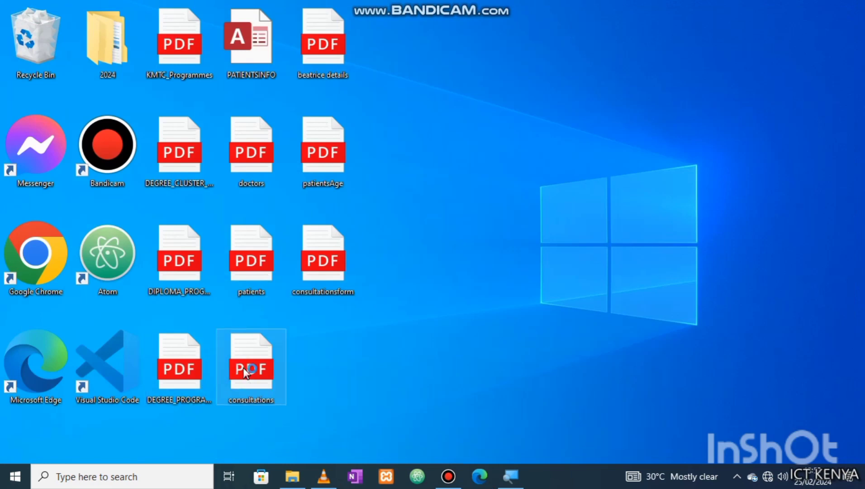
- Open the printed consultations report PDF and underline PATIENTSINFO in the question
{"action": "double_click", "coordinate": [245, 373]}
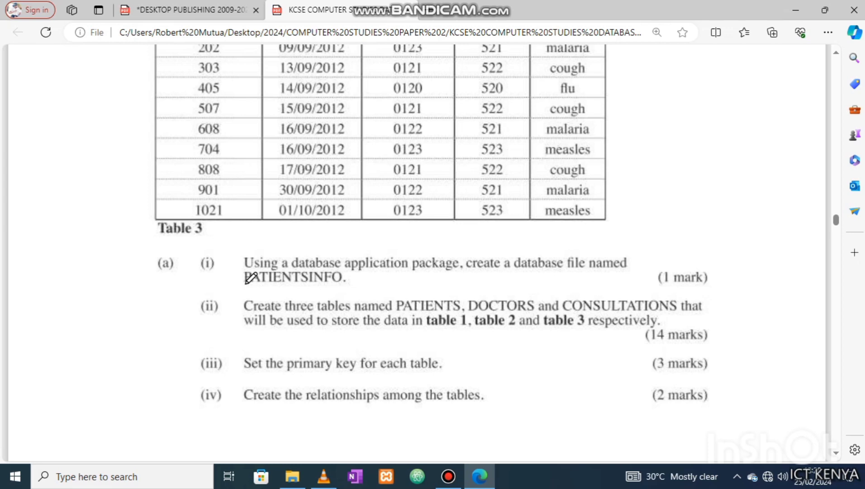
{"action": "left_click_drag", "start_coordinate": [240, 285], "coordinate": [345, 285]}
- Create and open a desktop Access database named PATIENTSINFO, dismissing the security warning
{"action": "key", "text": "super+d"}
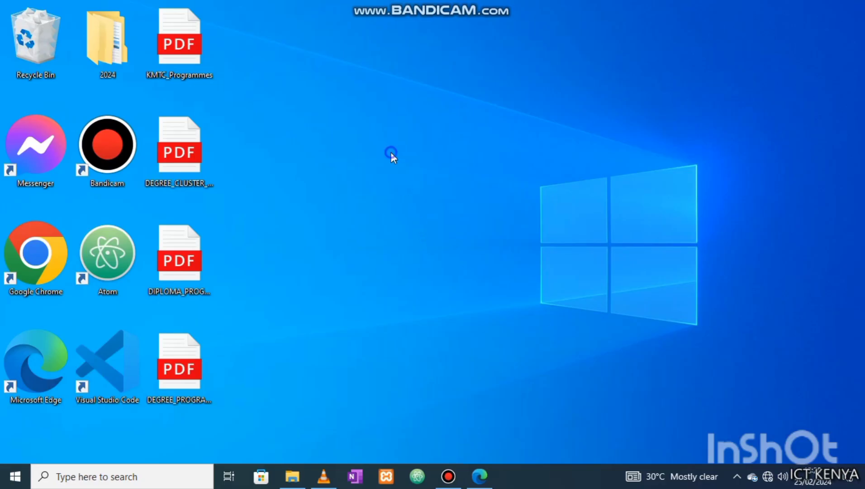
{"action": "right_click", "coordinate": [392, 154]}
{"action": "mouse_move", "coordinate": [290, 302]}
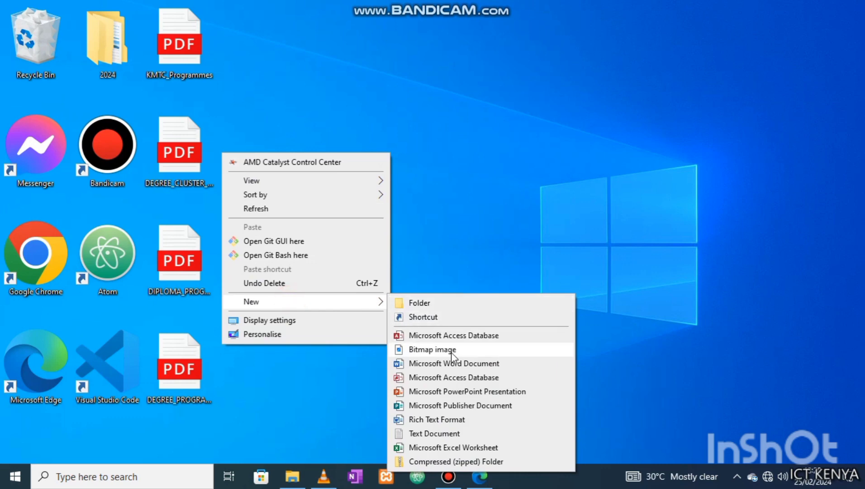
{"action": "left_click", "coordinate": [429, 335]}
{"action": "type", "text": "PA"}
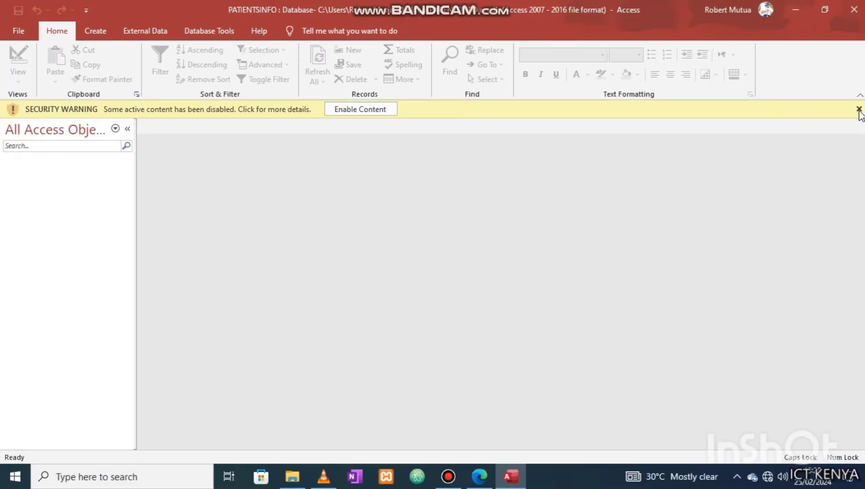
{"action": "left_click", "coordinate": [859, 111]}
{"action": "left_click", "coordinate": [479, 474]}
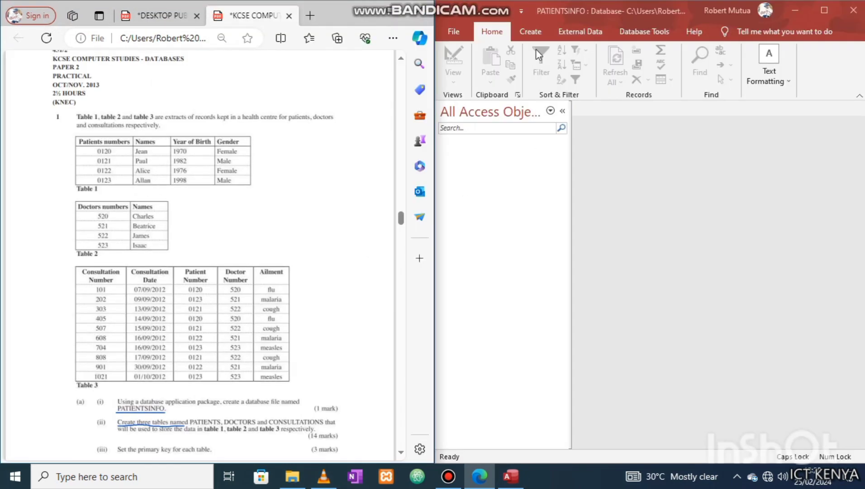
- Start a new table design with fields Patients numbers, Names, Year of Birth and Gender
{"action": "left_click", "coordinate": [536, 31]}
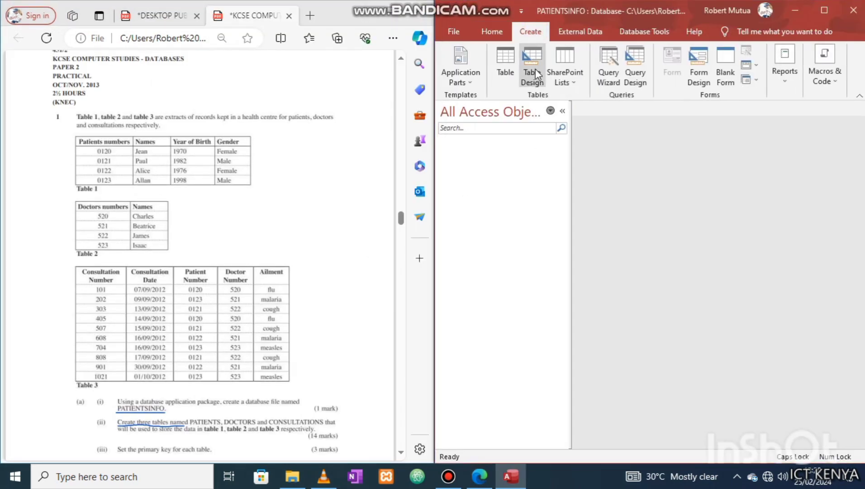
{"action": "left_click", "coordinate": [533, 71]}
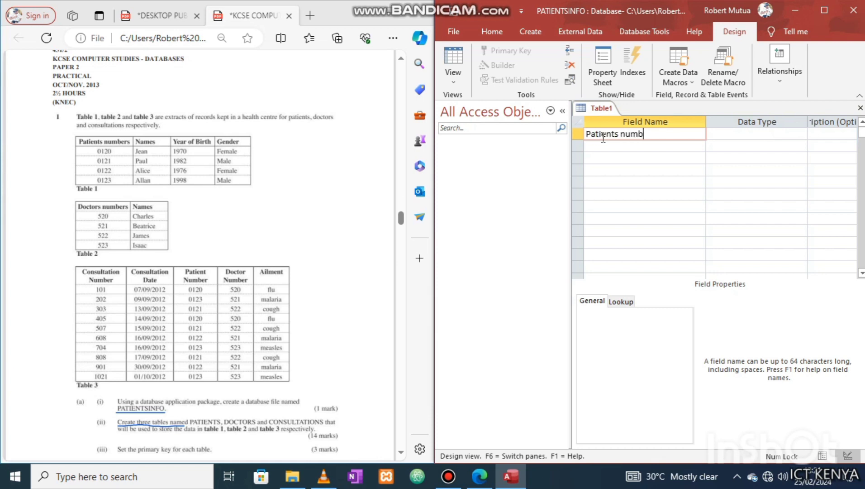
{"action": "key", "text": "Down"}
{"action": "type", "text": "Names"}
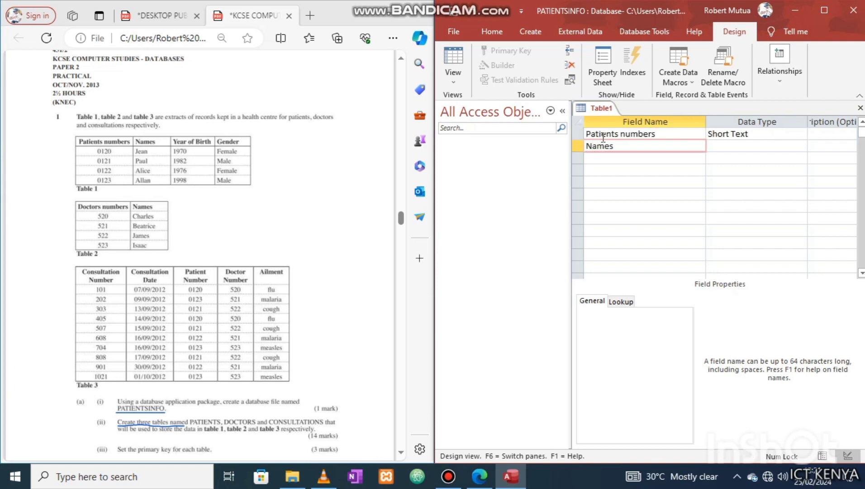
{"action": "key", "text": "Down"}
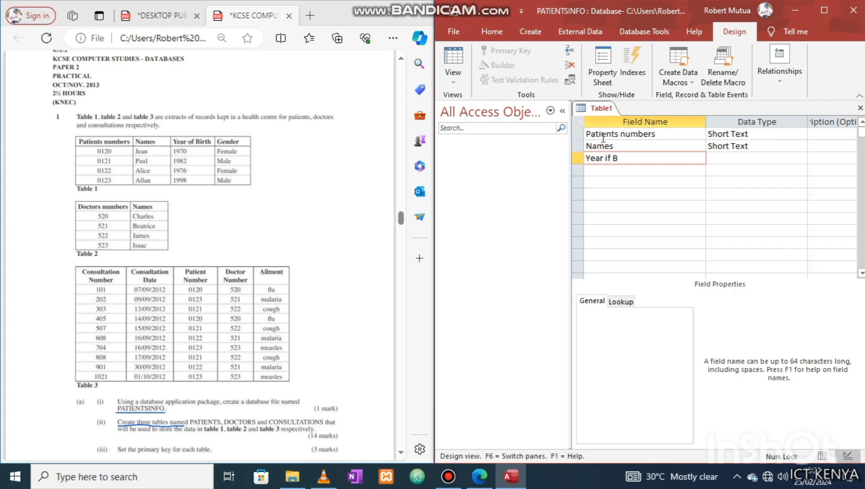
{"action": "type", "text": "Year of Birth"}
{"action": "key", "text": "Down"}
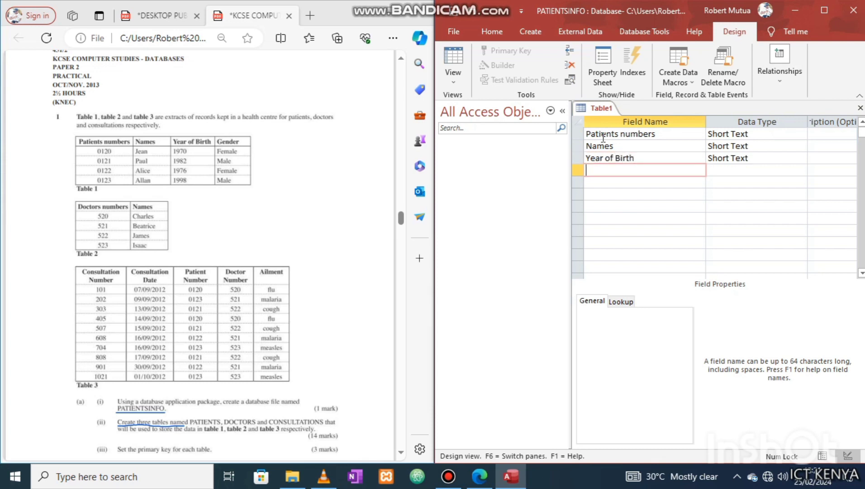
{"action": "type", "text": "Gender"}
{"action": "key", "text": "Tab"}
{"action": "key", "text": "Tab"}
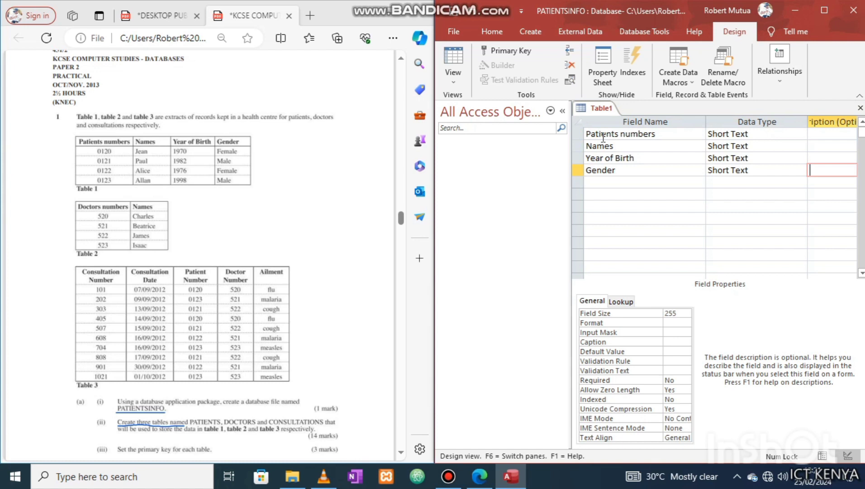
- Set Year of Birth to Number and make Patients numbers the primary key
{"action": "key", "text": "Up"}
{"action": "key", "text": "Up"}
{"action": "key", "text": "shift+Tab"}
{"action": "key", "text": "Down"}
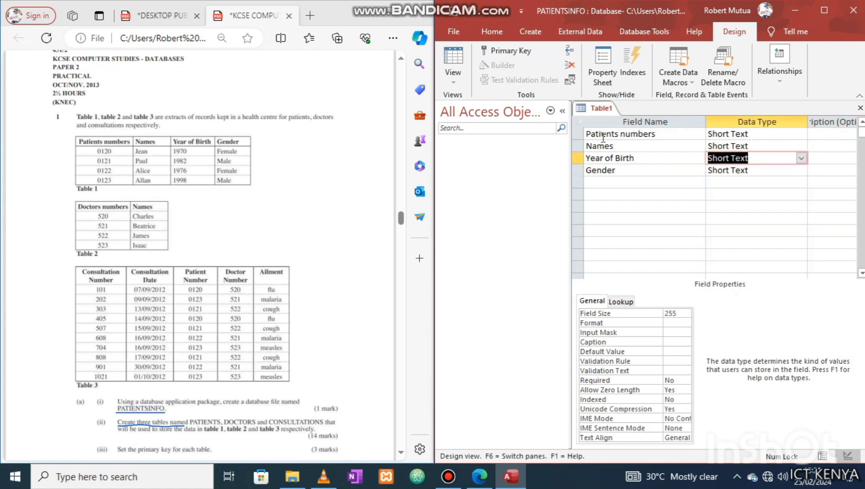
{"action": "type", "text": "n"}
{"action": "key", "text": "Down"}
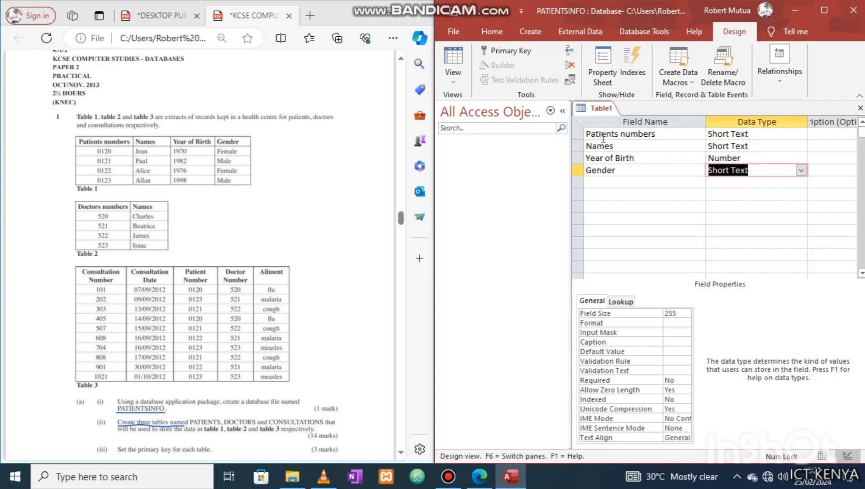
{"action": "right_click", "coordinate": [626, 141]}
{"action": "scroll", "coordinate": [118, 324], "scroll_direction": "down", "scroll_amount": 3}
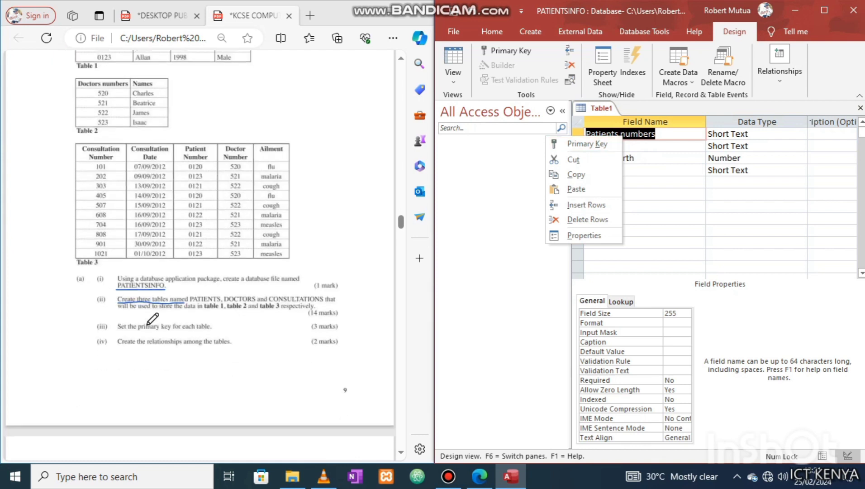
{"action": "left_click_drag", "start_coordinate": [113, 329], "coordinate": [206, 332]}
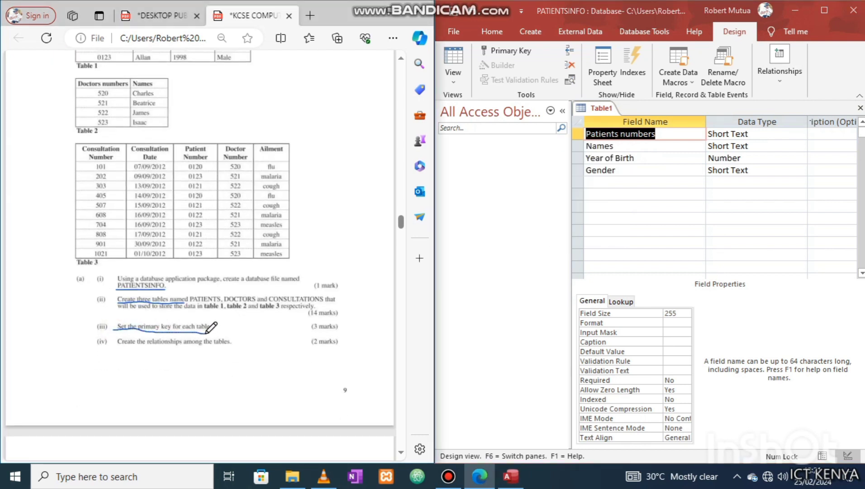
{"action": "right_click", "coordinate": [608, 129]}
{"action": "left_click", "coordinate": [588, 132]}
- Save the table as PATIENTS and underline the relationships requirement in the exam paper
{"action": "key", "text": "ctrl+s"}
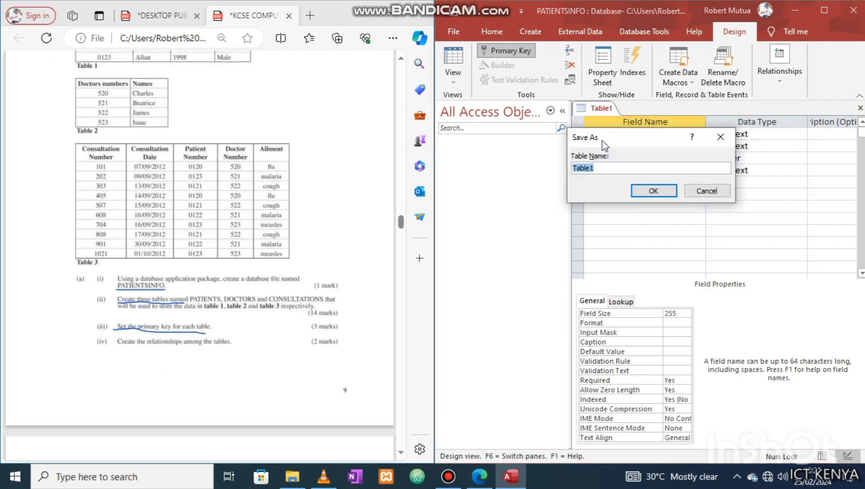
{"action": "type", "text": "Pa"}
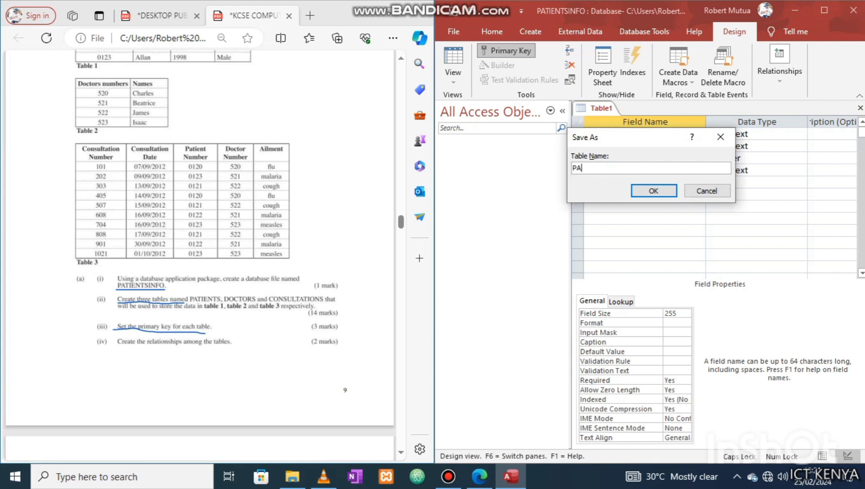
{"action": "key", "text": "Return"}
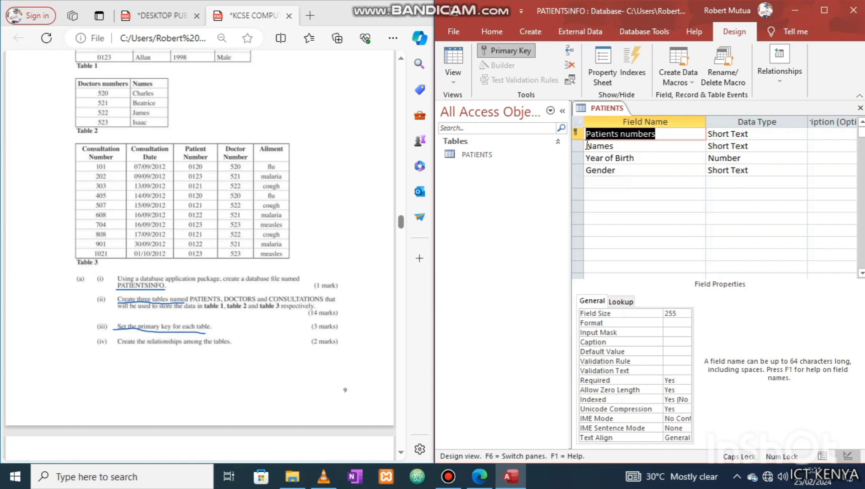
{"action": "key", "text": "super+Up"}
{"action": "left_click_drag", "start_coordinate": [286, 235], "coordinate": [466, 236]}
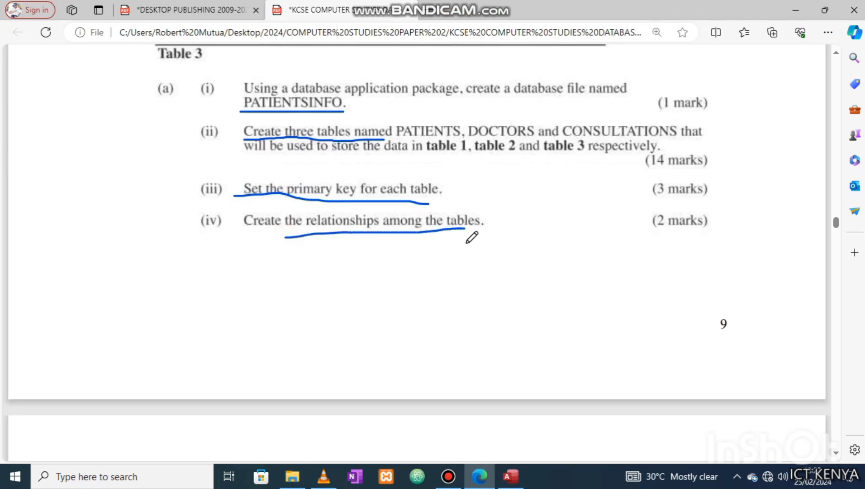
- Open Relationships with the CONSULTATIONS, DOCTORS and PATIENTS tables laid out
{"action": "left_click", "coordinate": [516, 467]}
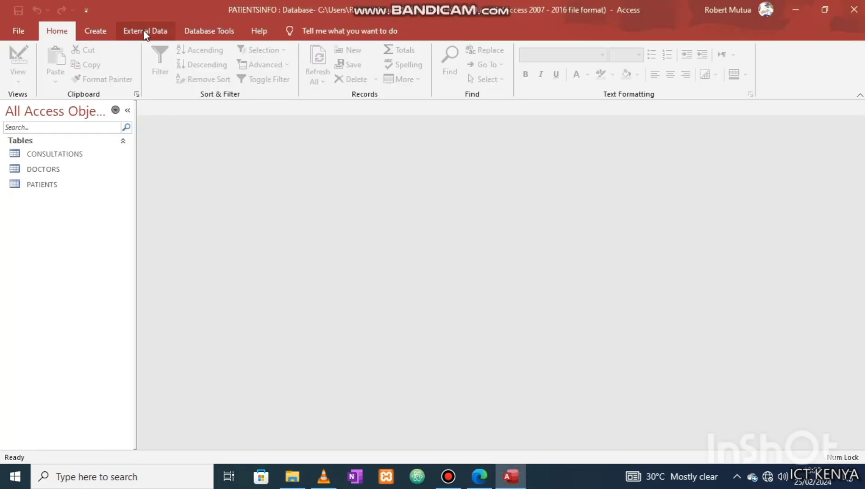
{"action": "left_click_drag", "start_coordinate": [80, 162], "coordinate": [70, 218]}
{"action": "left_click", "coordinate": [206, 32]}
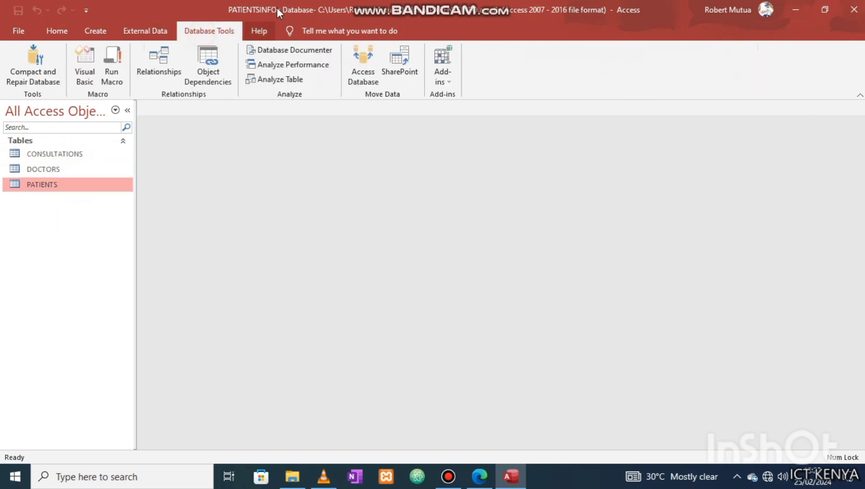
{"action": "left_click", "coordinate": [175, 62]}
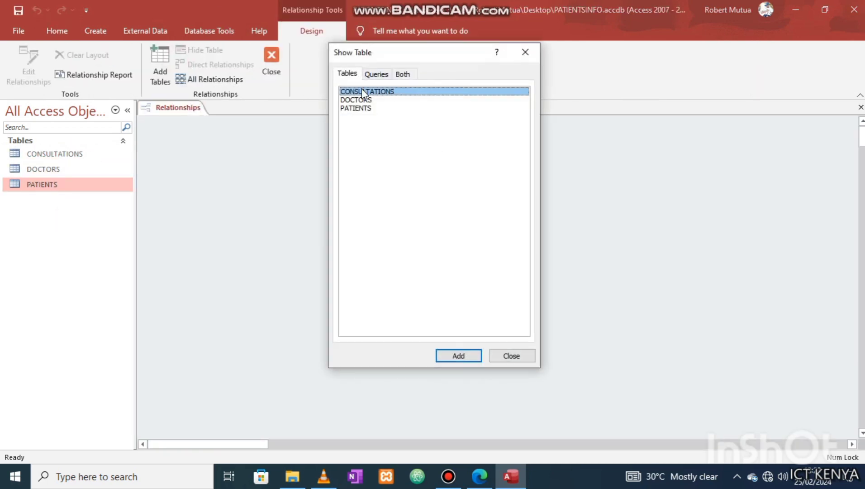
{"action": "left_click", "coordinate": [463, 356]}
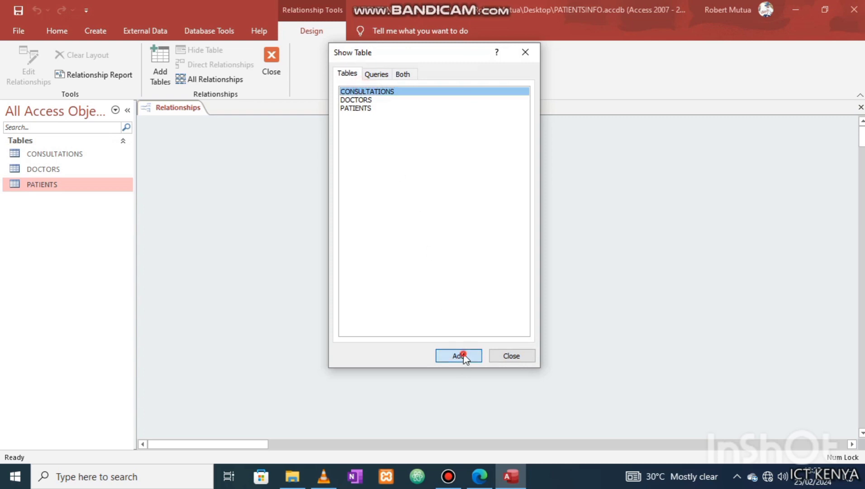
{"action": "left_click", "coordinate": [366, 100]}
{"action": "left_click", "coordinate": [451, 355]}
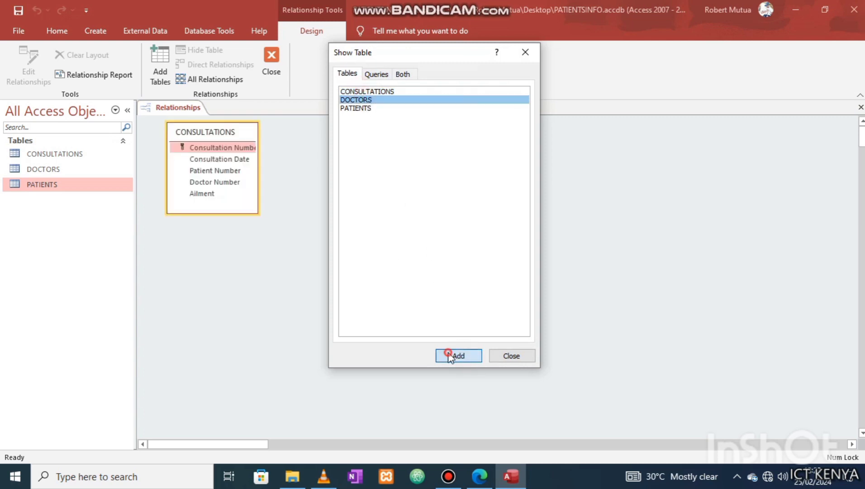
{"action": "left_click", "coordinate": [357, 108]}
{"action": "left_click", "coordinate": [458, 356]}
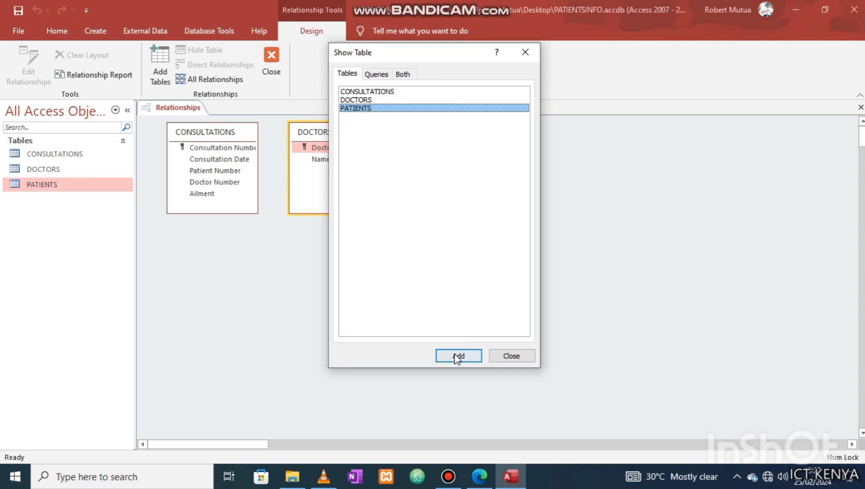
{"action": "left_click", "coordinate": [511, 356]}
{"action": "left_click_drag", "start_coordinate": [367, 131], "coordinate": [372, 279]}
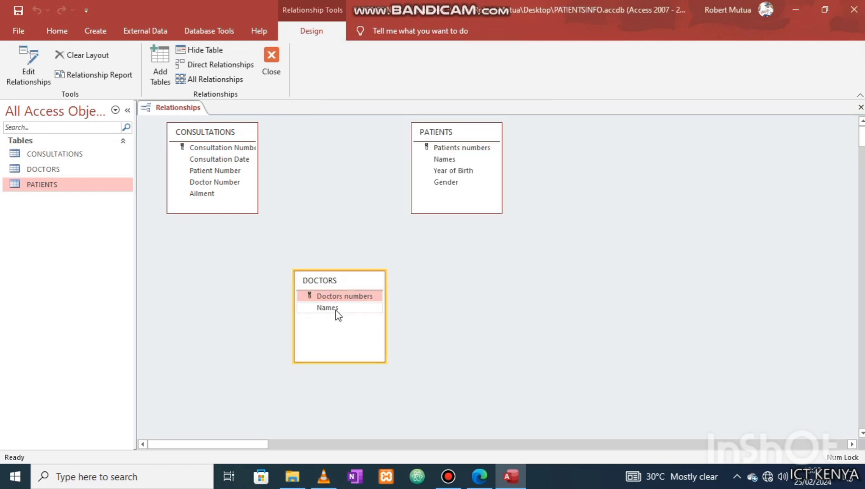
- Link Patient Number to PATIENTS, enforcing referential integrity with cascading updates and deletes
{"action": "left_click", "coordinate": [225, 152]}
{"action": "left_click", "coordinate": [215, 171]}
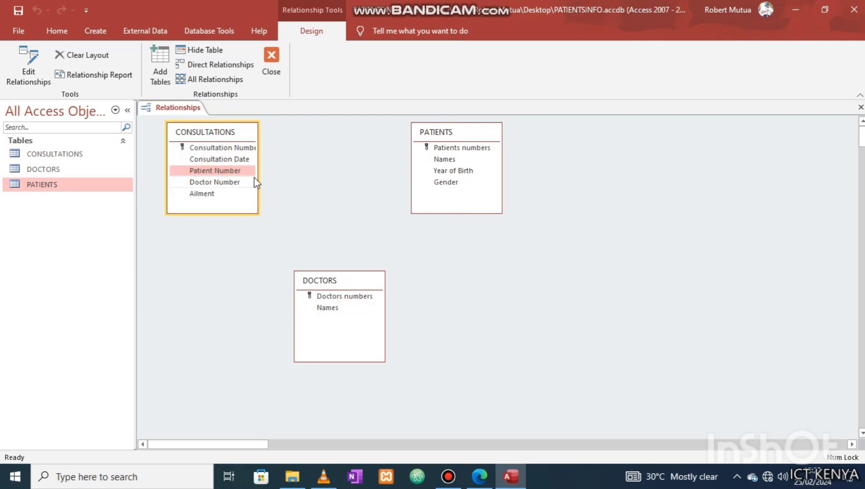
{"action": "left_click", "coordinate": [453, 147]}
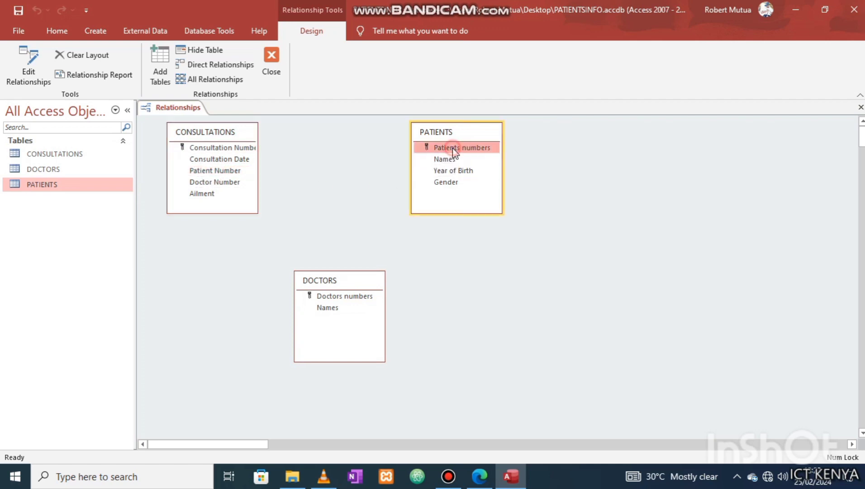
{"action": "left_click_drag", "start_coordinate": [229, 174], "coordinate": [430, 152]}
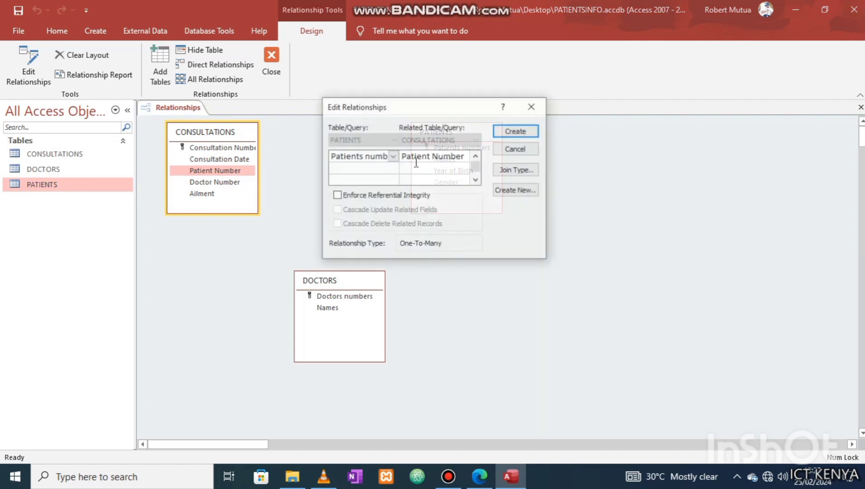
{"action": "left_click", "coordinate": [339, 195]}
{"action": "left_click", "coordinate": [341, 210]}
{"action": "left_click", "coordinate": [347, 224]}
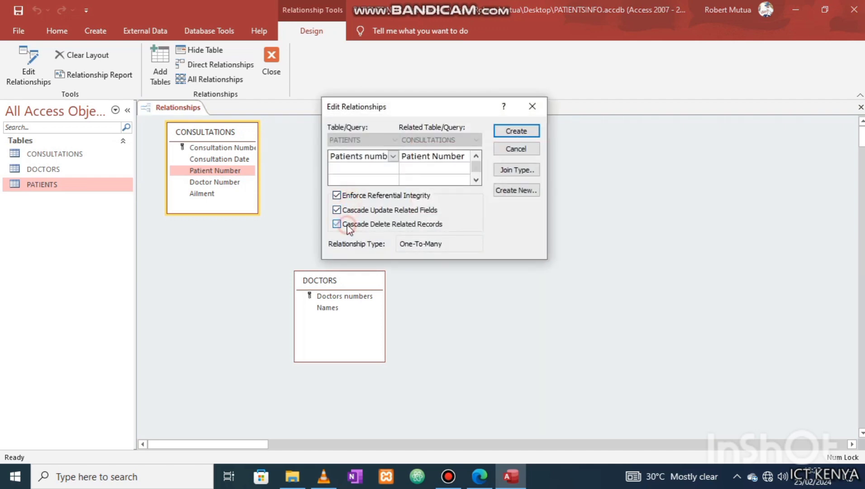
{"action": "left_click", "coordinate": [515, 132]}
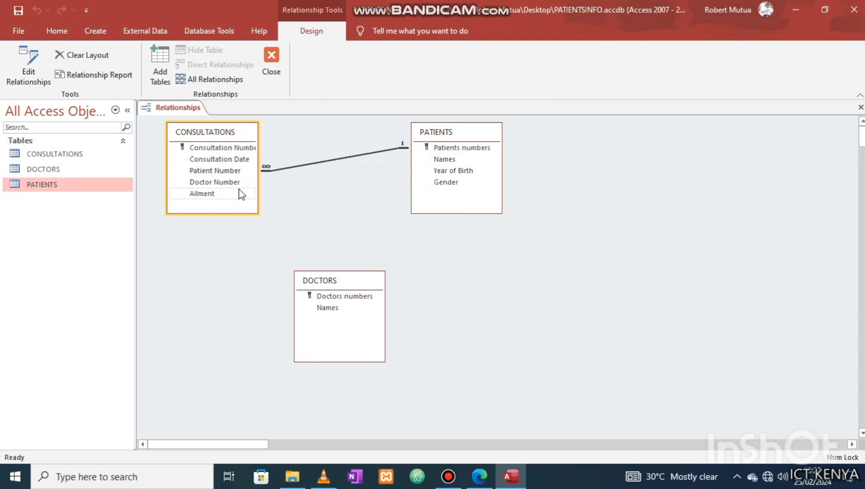
- Link Doctor Number to DOCTORS, enforcing referential integrity with cascading updates and deletes
{"action": "left_click_drag", "start_coordinate": [226, 183], "coordinate": [323, 296]}
{"action": "left_click", "coordinate": [350, 196]}
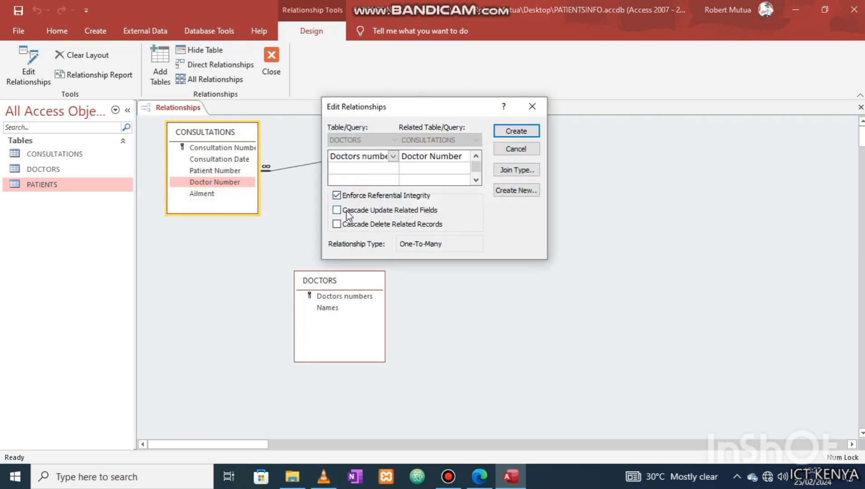
{"action": "left_click", "coordinate": [346, 210]}
{"action": "left_click", "coordinate": [346, 224]}
{"action": "left_click", "coordinate": [516, 131]}
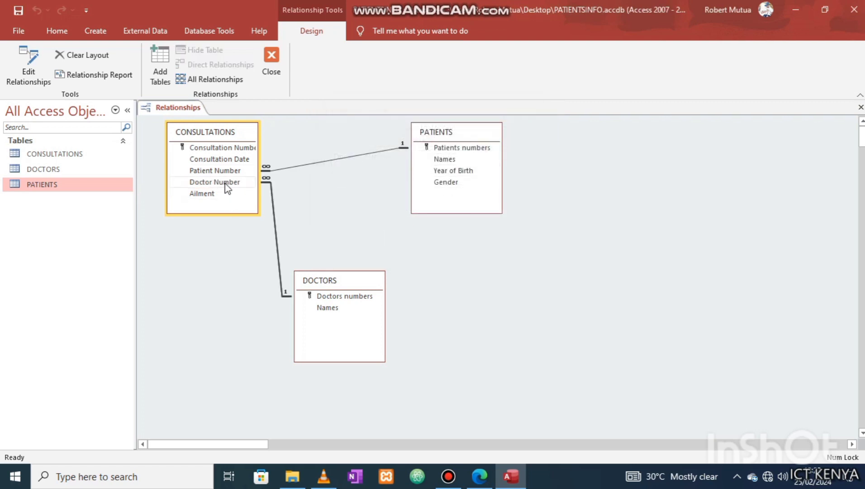
- Save the relationship layout and underline the form task in the exam paper
{"action": "left_click", "coordinate": [270, 68]}
{"action": "left_click", "coordinate": [386, 273]}
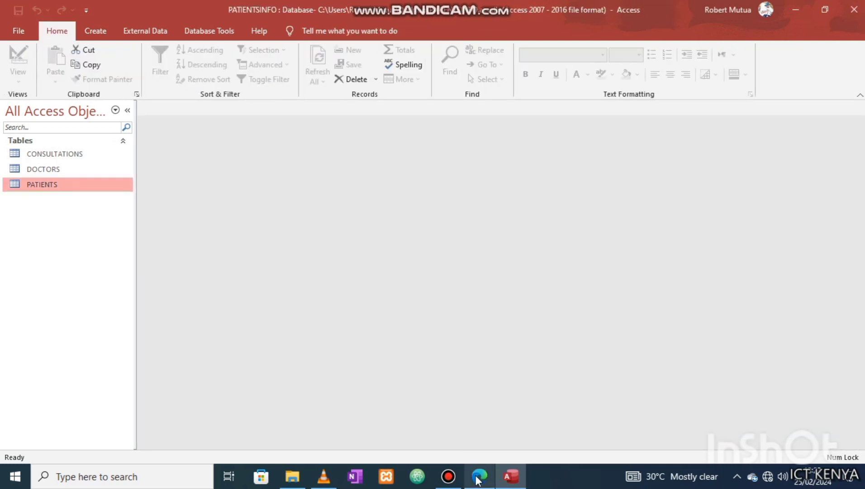
{"action": "key", "text": "alt+Tab"}
{"action": "scroll", "coordinate": [370, 329], "scroll_direction": "down", "scroll_amount": 5}
{"action": "scroll", "coordinate": [367, 326], "scroll_direction": "down", "scroll_amount": 2}
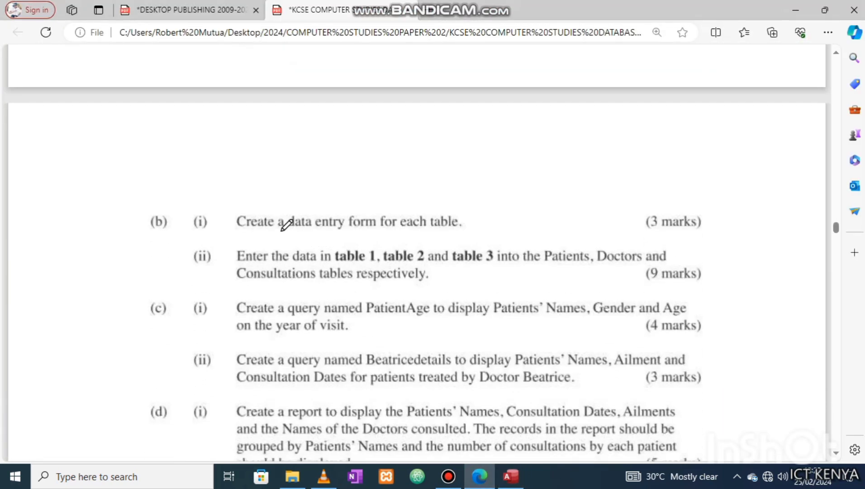
{"action": "left_click_drag", "start_coordinate": [274, 232], "coordinate": [353, 232]}
{"action": "key", "text": "alt+Tab"}
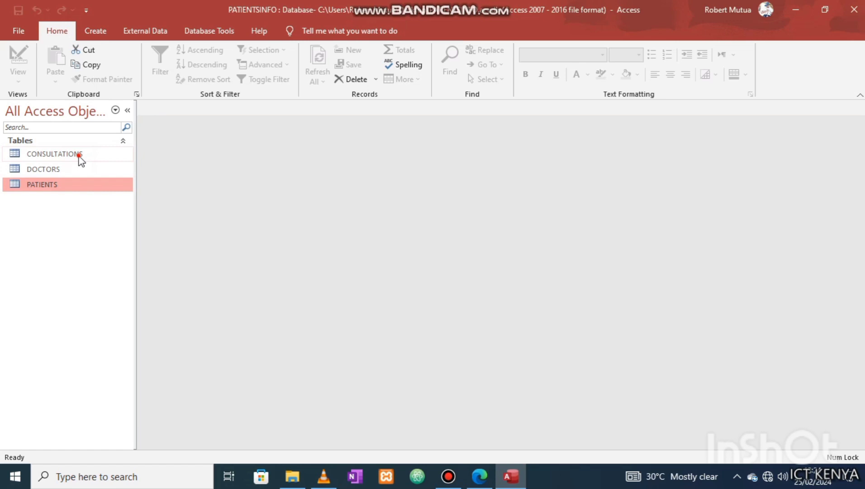
- Build a columnar CONSULTATIONS FORM with all five fields using the Form Wizard
{"action": "left_click", "coordinate": [98, 154]}
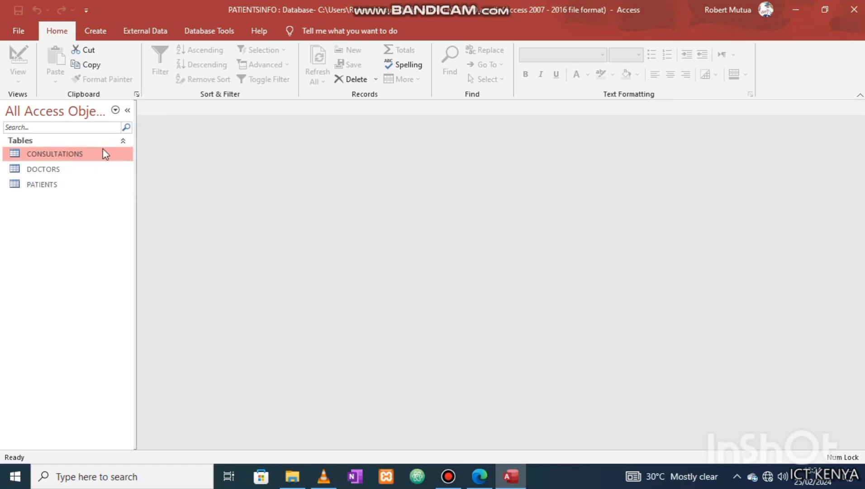
{"action": "left_click", "coordinate": [94, 31]}
{"action": "left_click", "coordinate": [323, 49]}
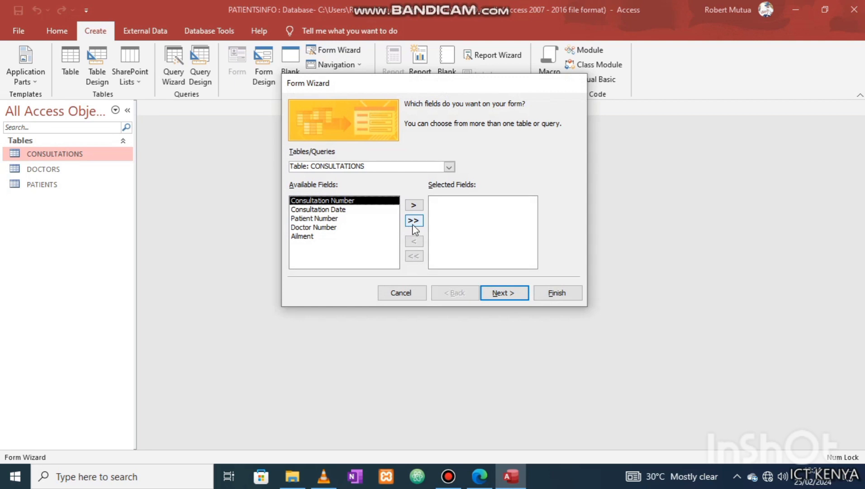
{"action": "left_click", "coordinate": [413, 220]}
{"action": "left_click", "coordinate": [497, 292]}
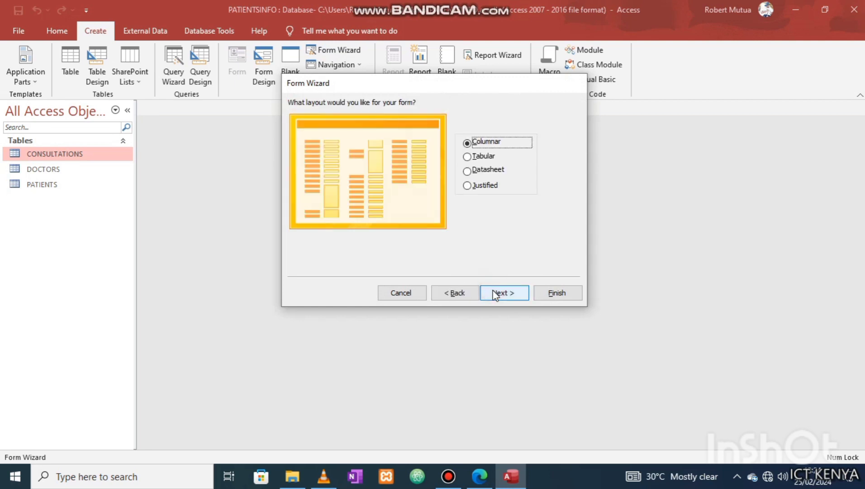
{"action": "left_click", "coordinate": [495, 293]}
{"action": "key", "text": "Caps_Lock"}
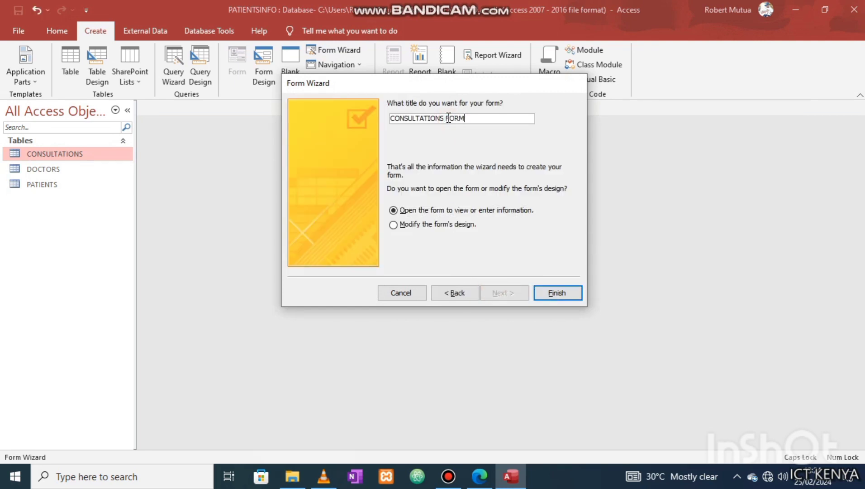
{"action": "left_click", "coordinate": [557, 292]}
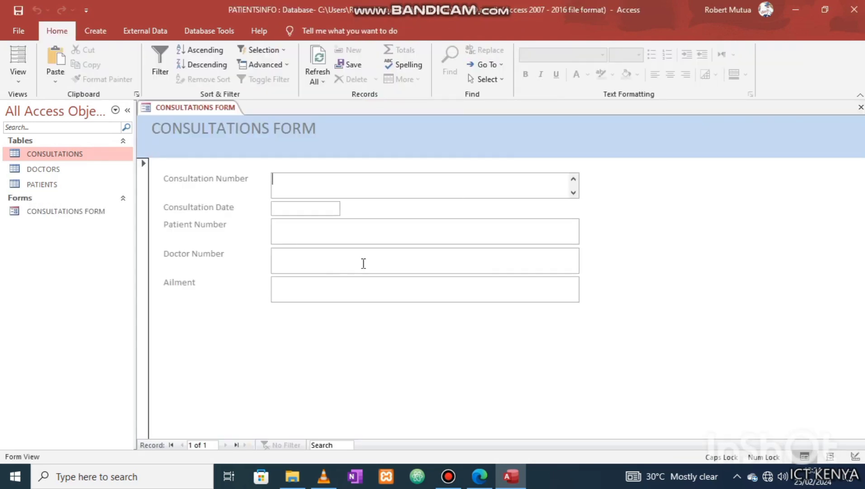
{"action": "left_click", "coordinate": [75, 169]}
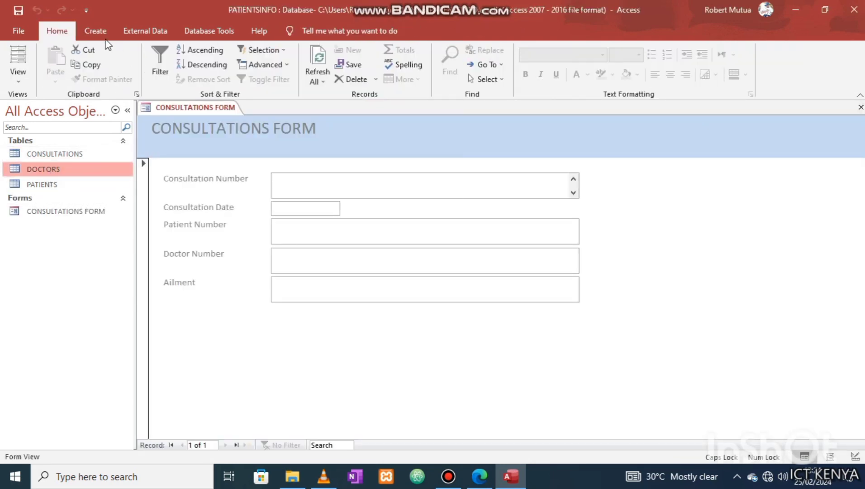
{"action": "left_click", "coordinate": [95, 31]}
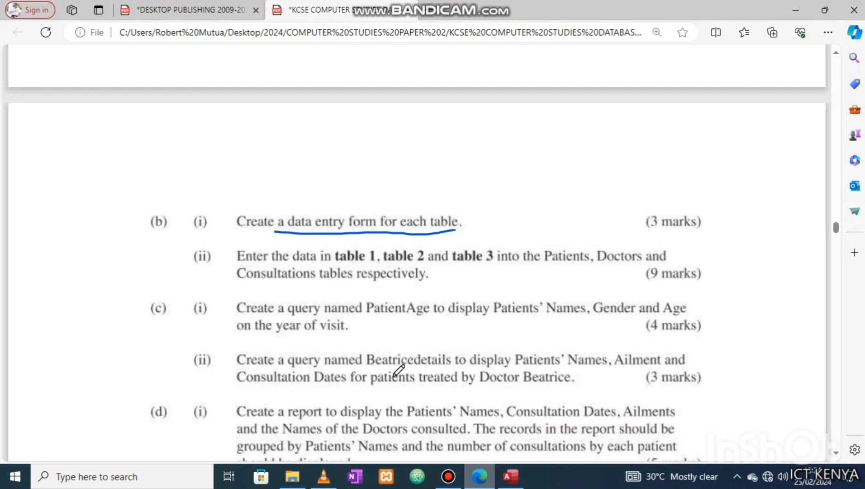
- Underline 'data in table 1, table 2 and table 3' and 'respectively' in the exam paper
{"action": "scroll", "coordinate": [352, 319], "scroll_direction": "down", "scroll_amount": 3}
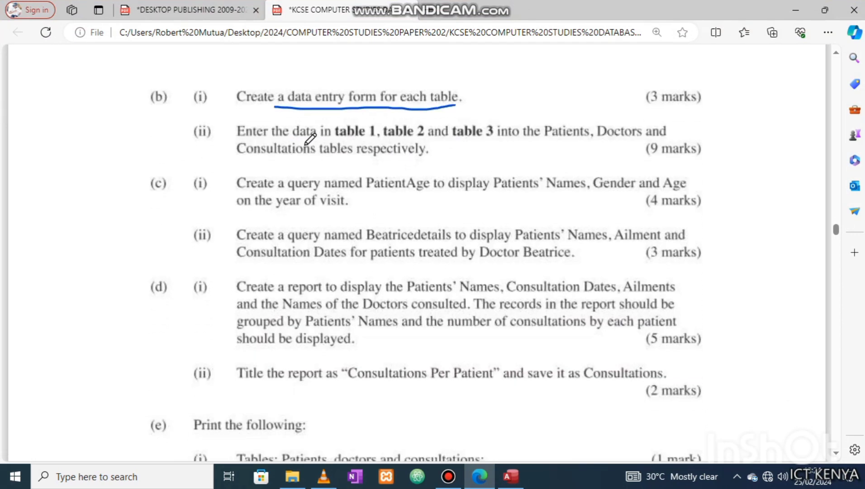
{"action": "left_click_drag", "start_coordinate": [293, 143], "coordinate": [601, 142]}
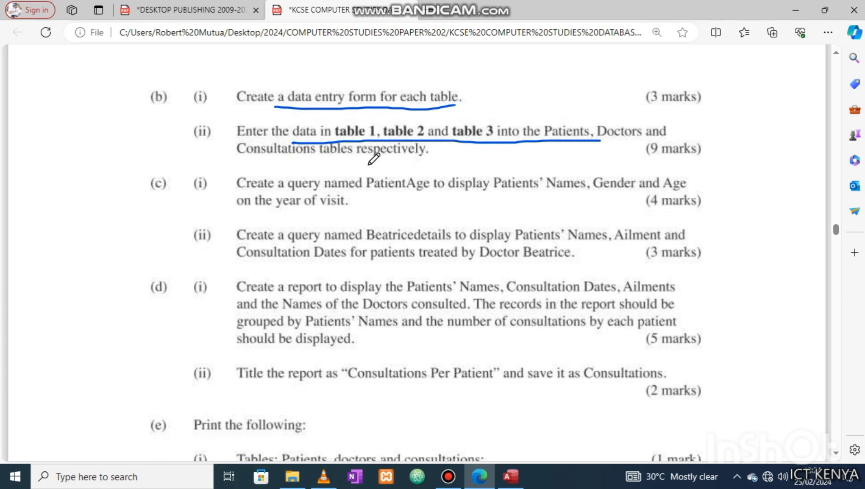
{"action": "left_click_drag", "start_coordinate": [355, 161], "coordinate": [399, 161]}
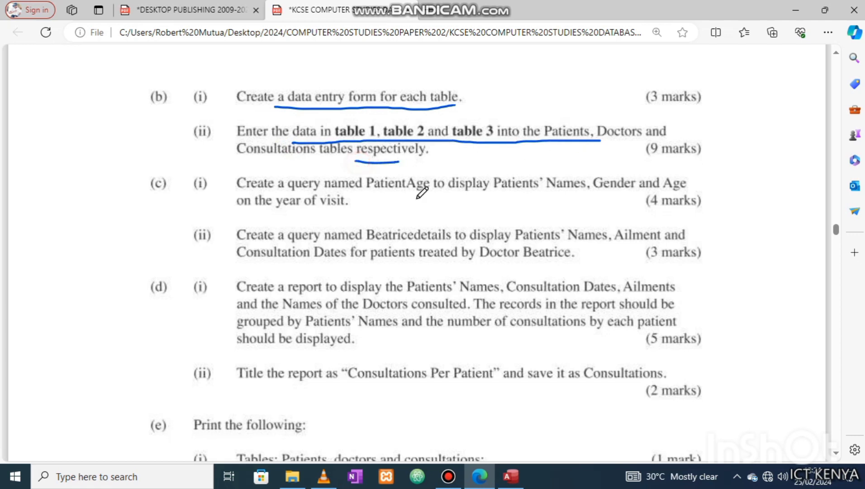
{"action": "left_click", "coordinate": [516, 481]}
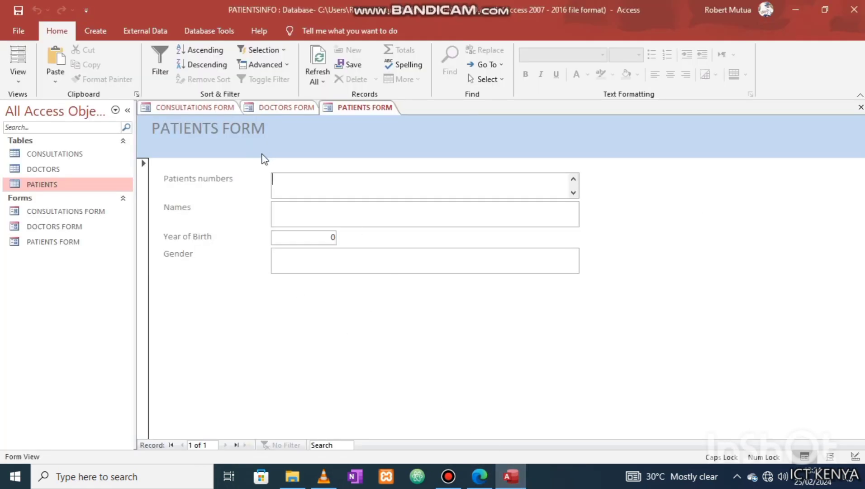
- Enter patient records 0120 and 0121 with their names and birth years into the PATIENTS FORM
{"action": "right_click", "coordinate": [202, 107]}
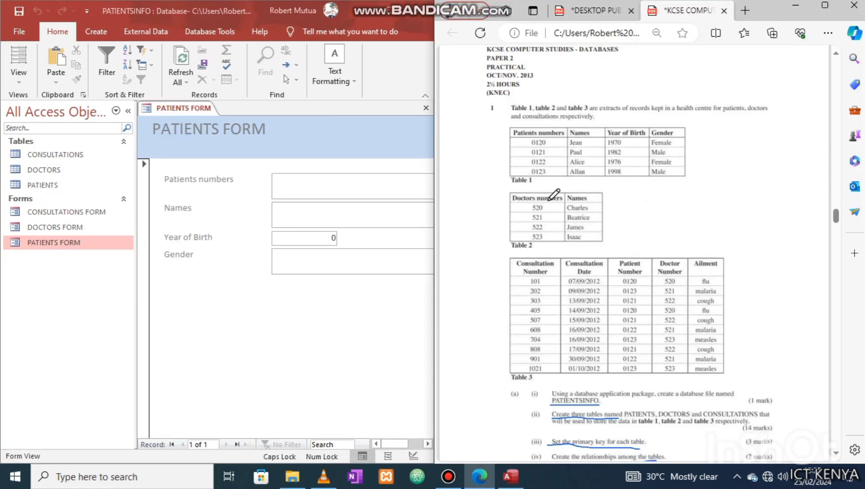
{"action": "scroll", "coordinate": [555, 195], "scroll_direction": "up", "scroll_amount": 3}
{"action": "left_click", "coordinate": [290, 185]}
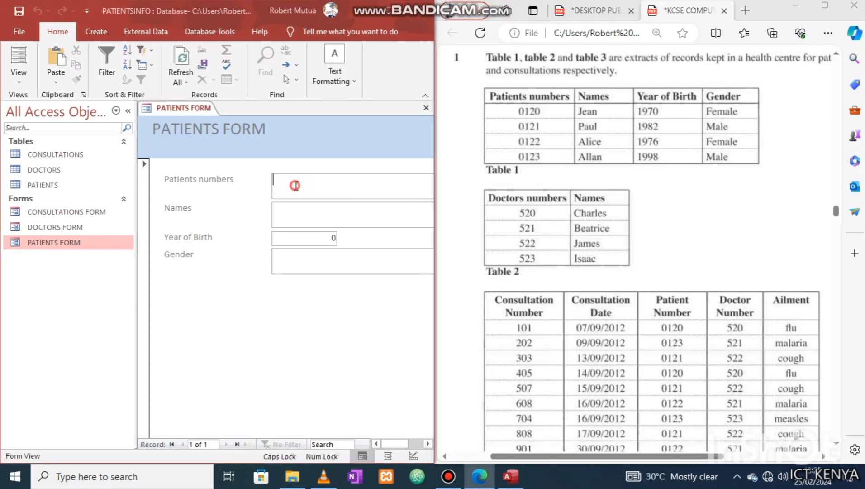
{"action": "type", "text": "0120"}
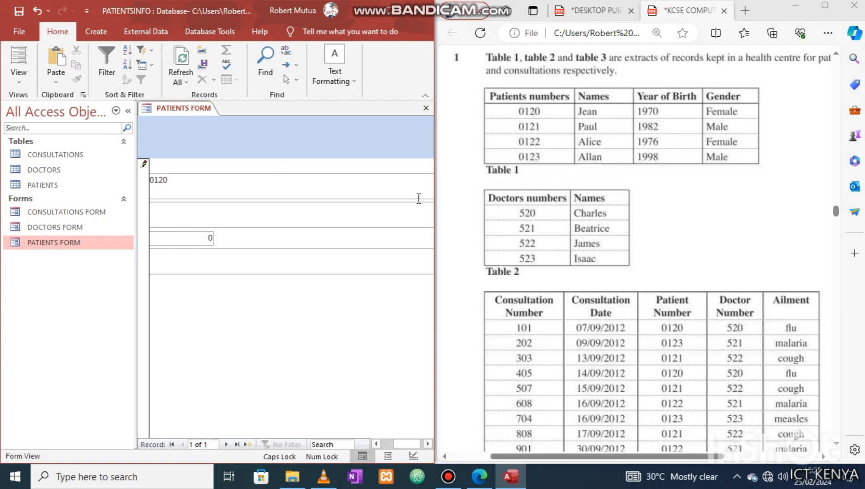
{"action": "type", "text": "jEAN"}
{"action": "key", "text": "Tab"}
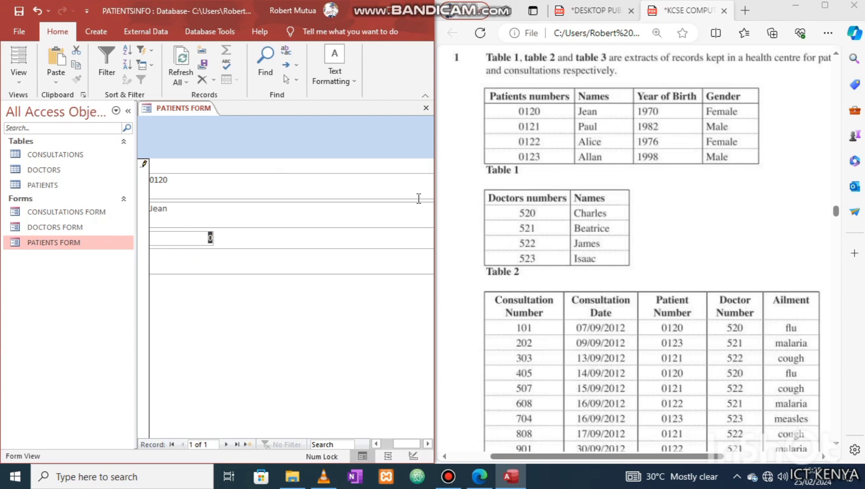
{"action": "type", "text": "1"}
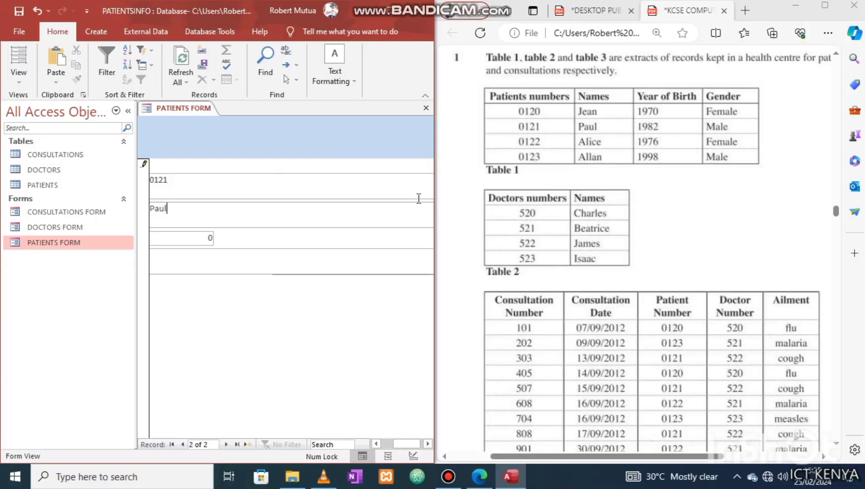
{"action": "key", "text": "Tab"}
{"action": "type", "text": "19"}
{"action": "key", "text": "Tab"}
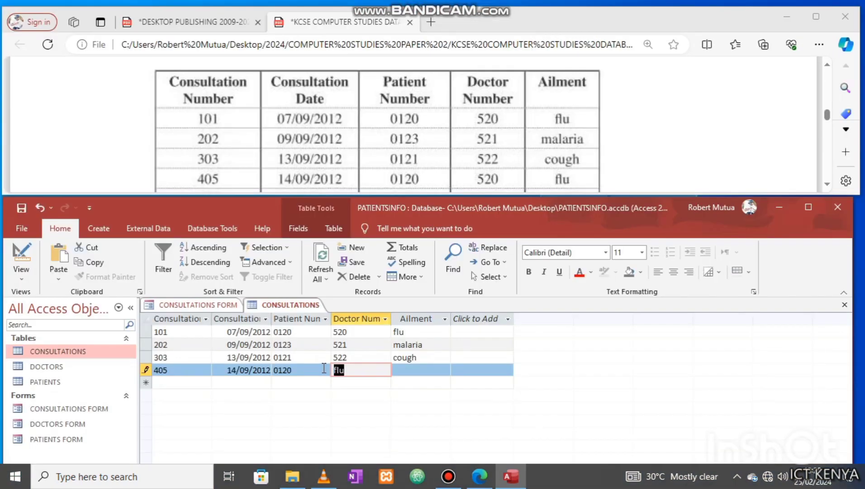
- Enter doctor number 520 for consultation 405, save it, and close the CONSULTATIONS table
{"action": "type", "text": "520"}
{"action": "key", "text": "Tab"}
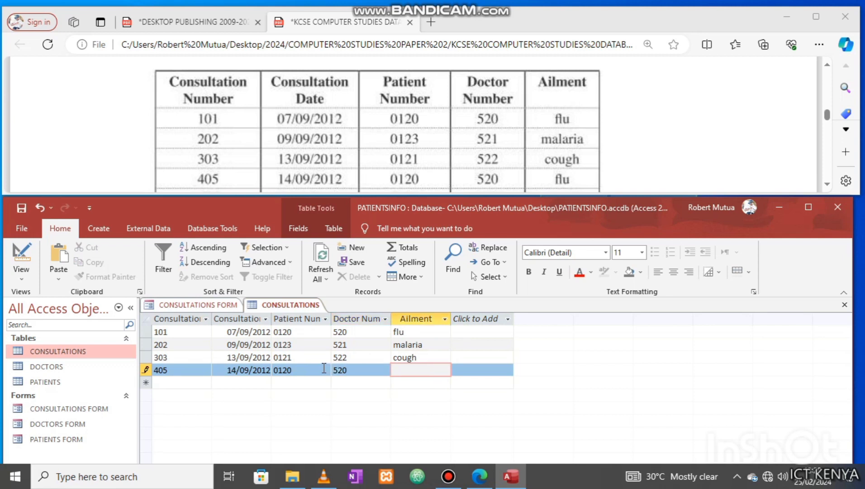
{"action": "key", "text": "Tab"}
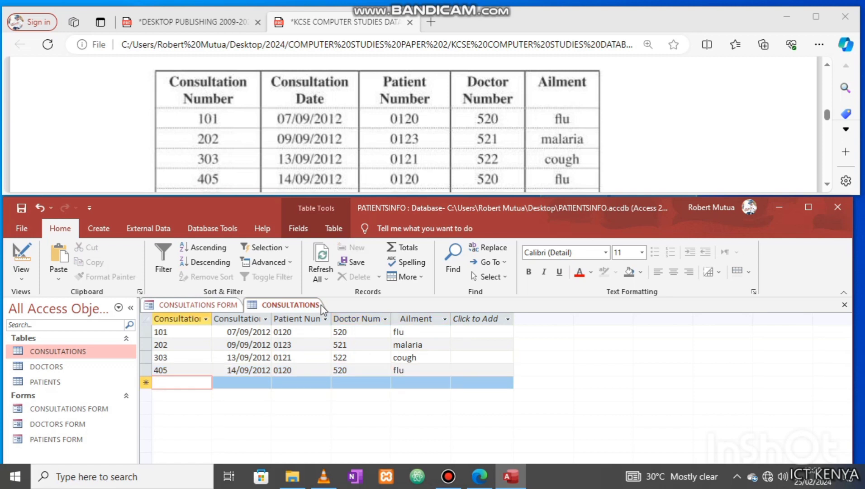
{"action": "scroll", "coordinate": [308, 141], "scroll_direction": "down", "scroll_amount": 3}
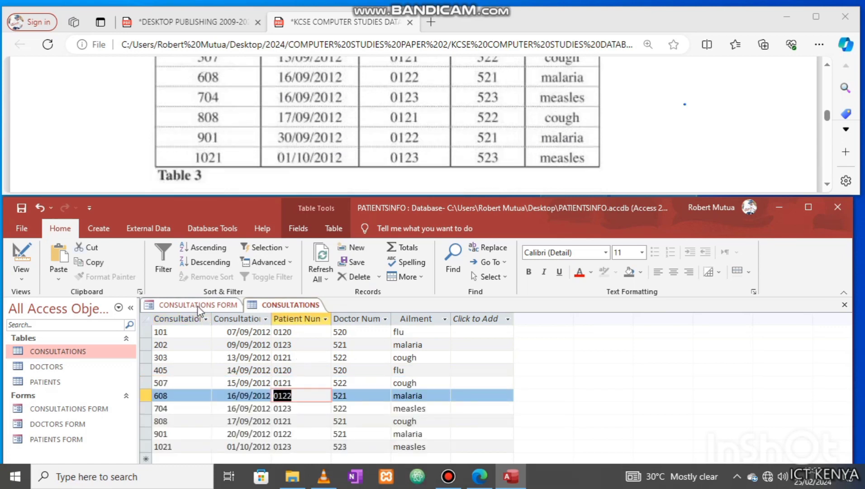
{"action": "right_click", "coordinate": [273, 305]}
{"action": "left_click", "coordinate": [290, 329]}
{"action": "scroll", "coordinate": [308, 135], "scroll_direction": "down", "scroll_amount": 10}
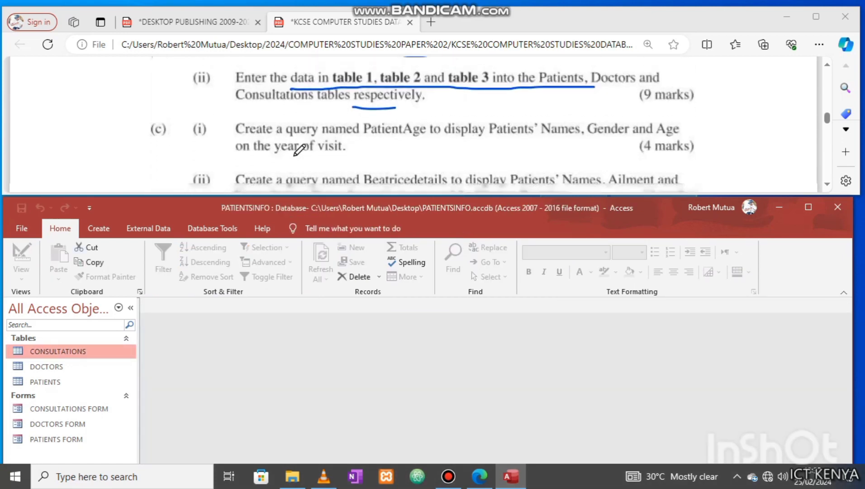
- Underline the PatientAge query requirement and launch the Simple Query Wizard
{"action": "left_click", "coordinate": [278, 134]}
{"action": "left_click_drag", "start_coordinate": [298, 133], "coordinate": [419, 133]}
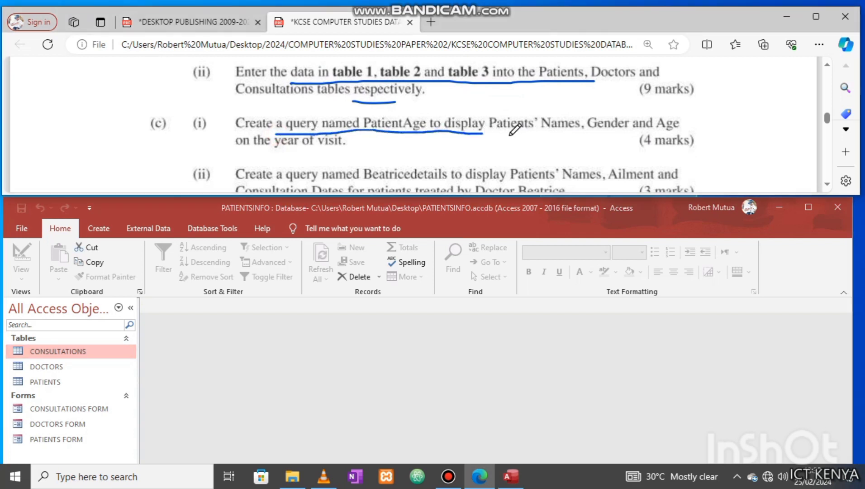
{"action": "left_click", "coordinate": [97, 226]}
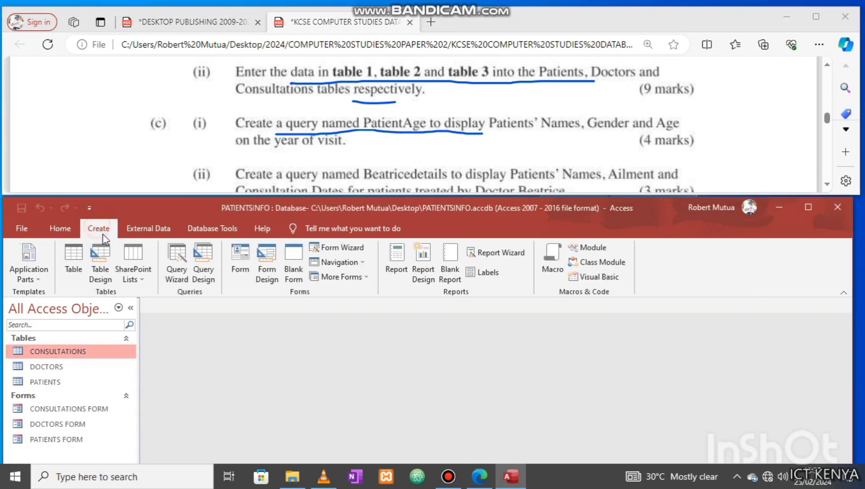
{"action": "left_click", "coordinate": [178, 267]}
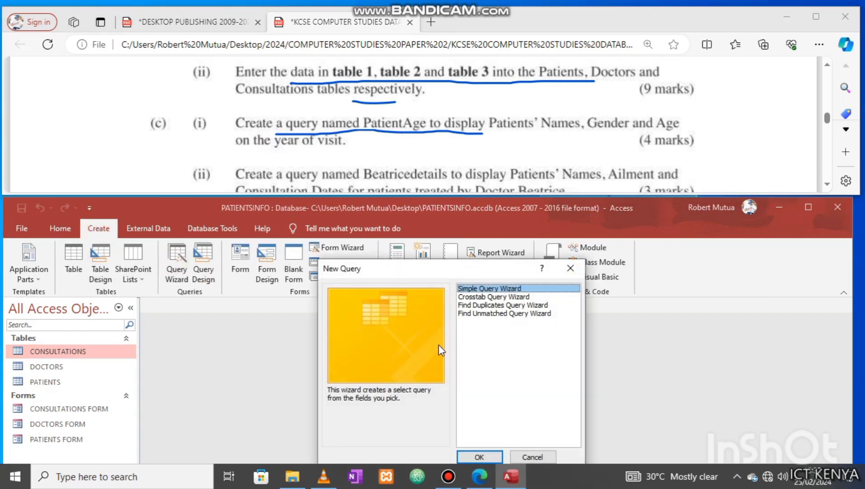
{"action": "left_click", "coordinate": [496, 456]}
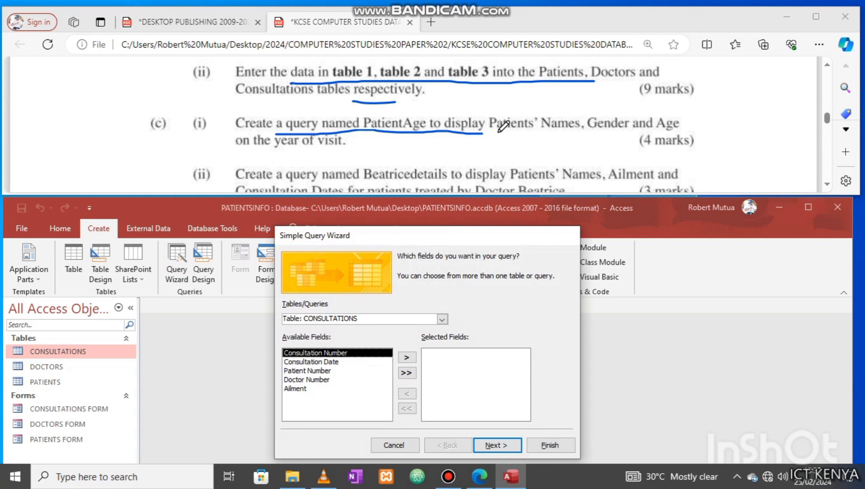
- Add Names, Gender and Year of Birth from PATIENTS to the query fields
{"action": "left_click_drag", "start_coordinate": [496, 132], "coordinate": [525, 127]}
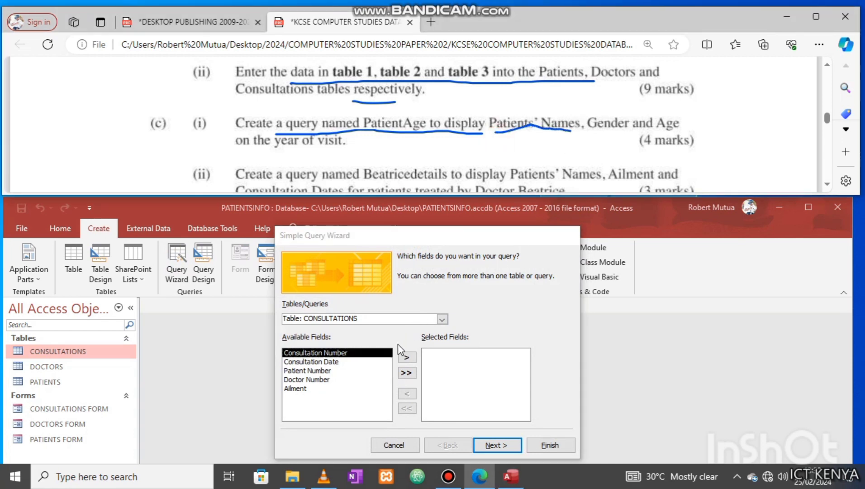
{"action": "left_click", "coordinate": [442, 319]}
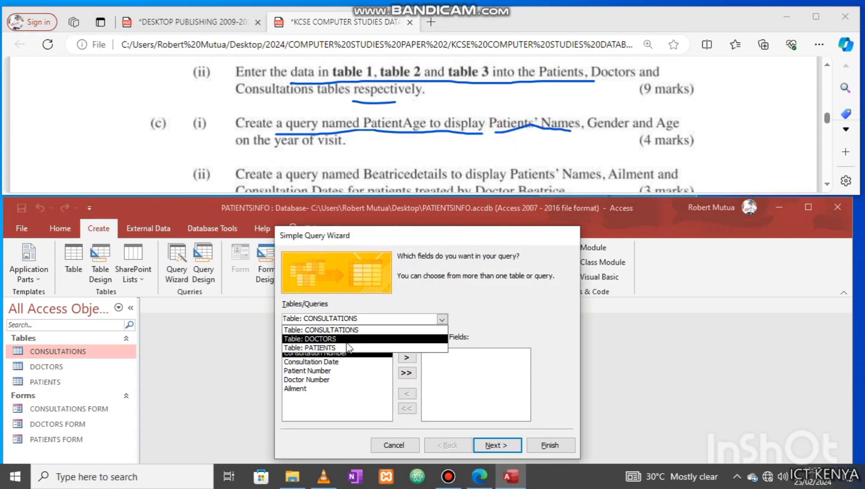
{"action": "left_click", "coordinate": [343, 349]}
{"action": "left_click", "coordinate": [357, 361]}
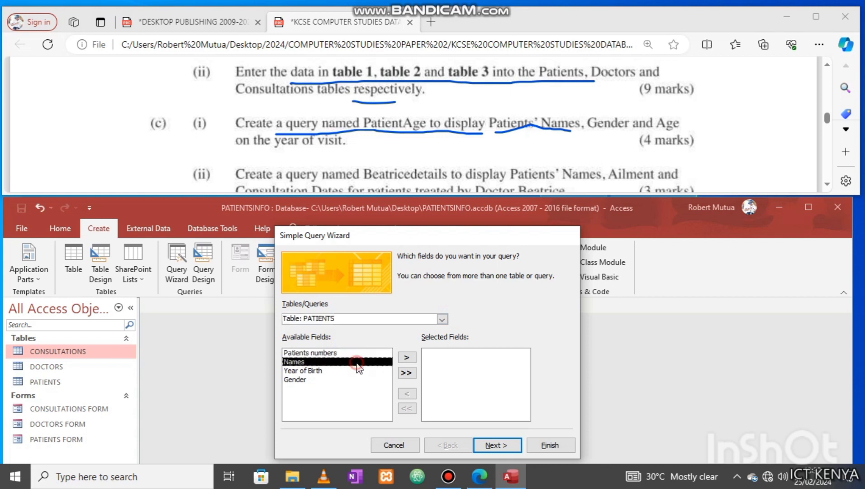
{"action": "left_click", "coordinate": [405, 358]}
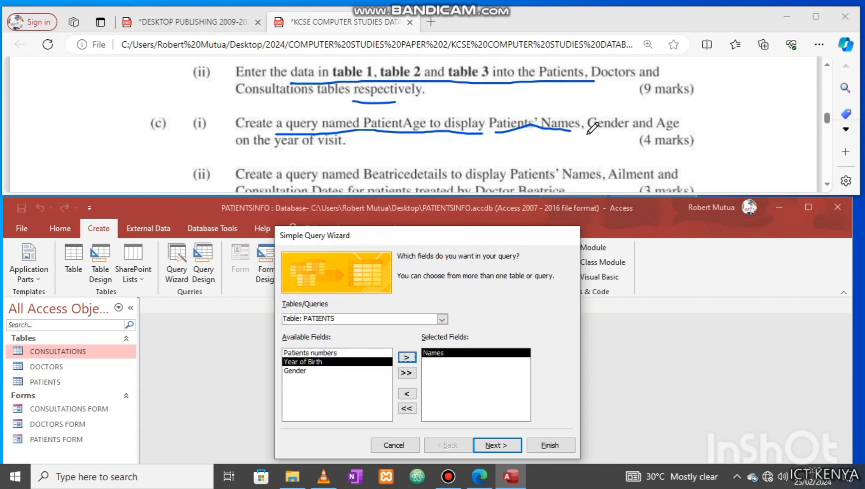
{"action": "left_click_drag", "start_coordinate": [584, 135], "coordinate": [627, 134]}
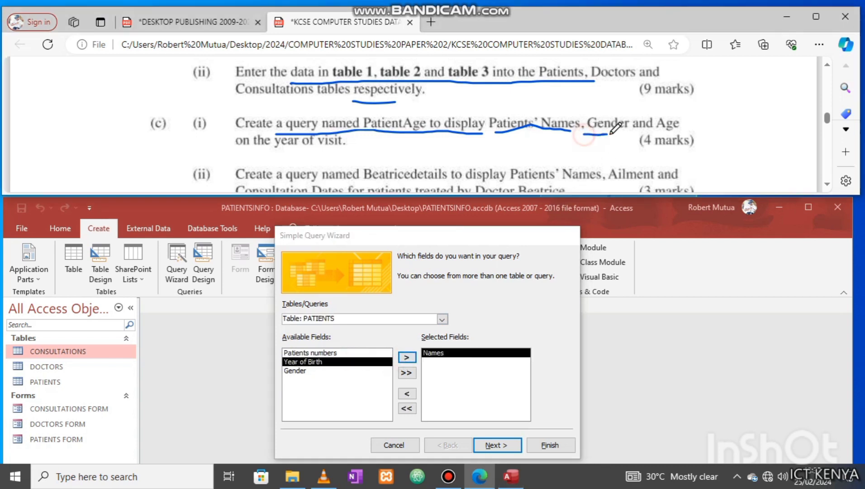
{"action": "left_click", "coordinate": [299, 371]}
{"action": "left_click", "coordinate": [407, 357]}
{"action": "left_click_drag", "start_coordinate": [654, 132], "coordinate": [679, 132]}
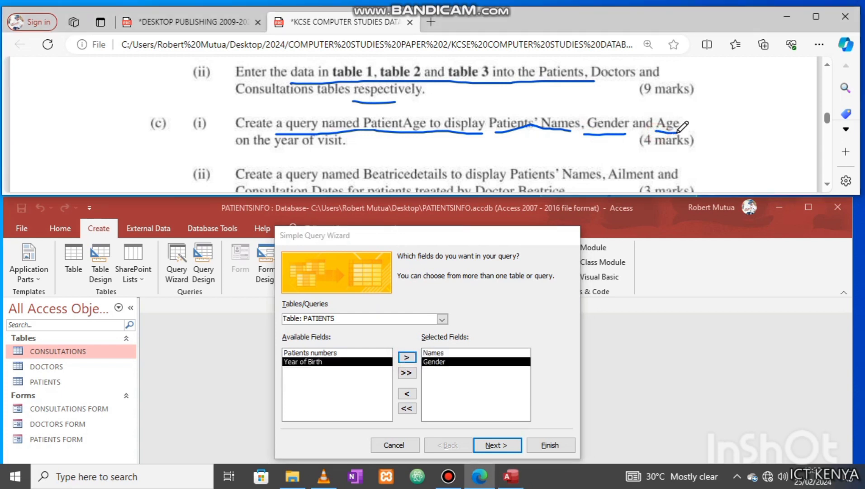
{"action": "left_click", "coordinate": [443, 320]}
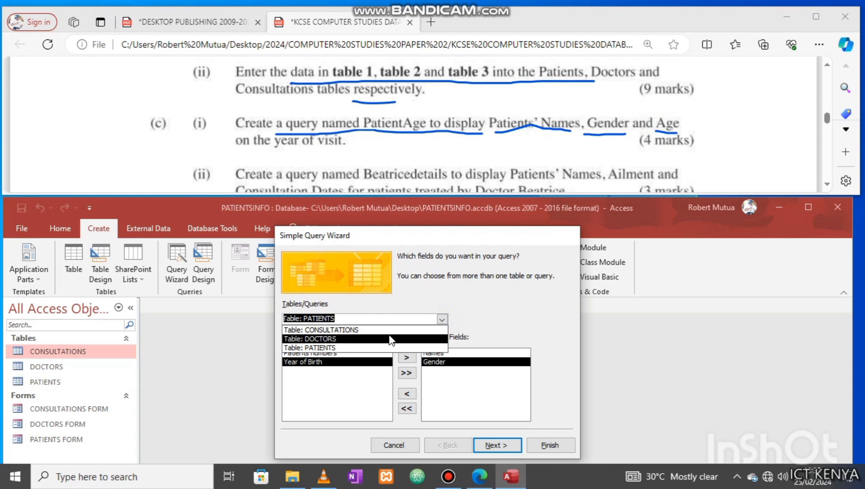
{"action": "left_click", "coordinate": [347, 388]}
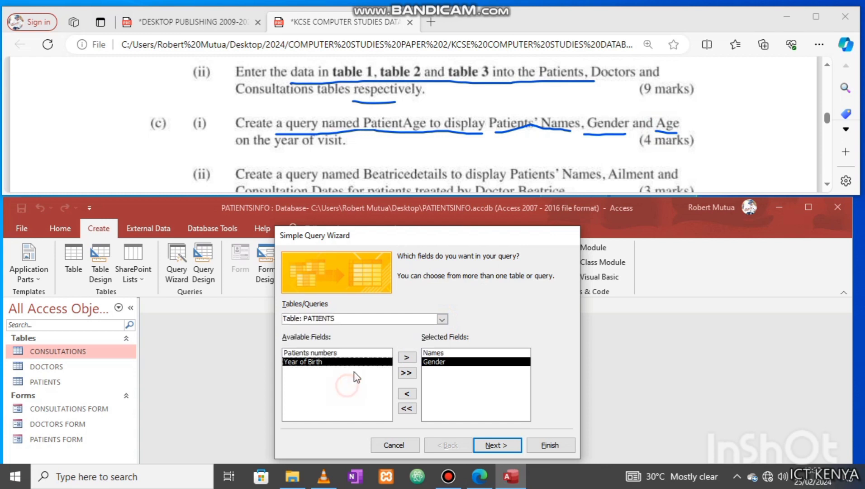
{"action": "left_click", "coordinate": [404, 357]}
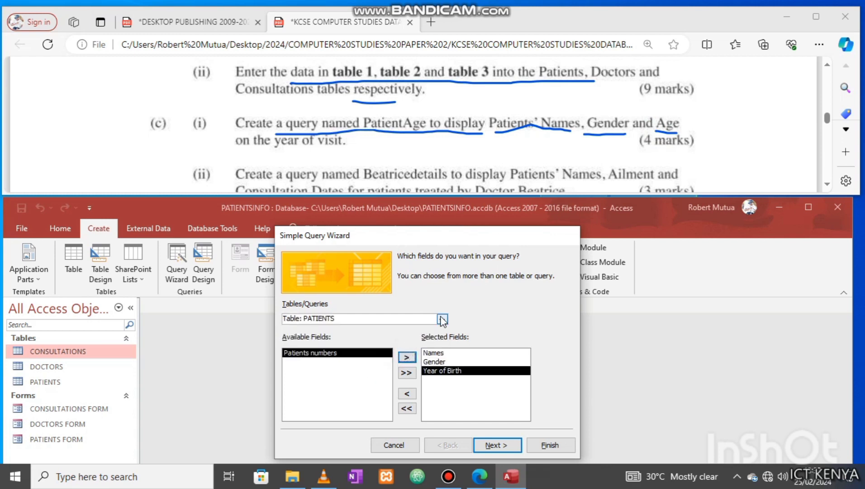
- Add Consultation Date from CONSULTATIONS, title the detail query PatientAge, and view its results
{"action": "left_click", "coordinate": [443, 319]}
{"action": "left_click", "coordinate": [401, 329]}
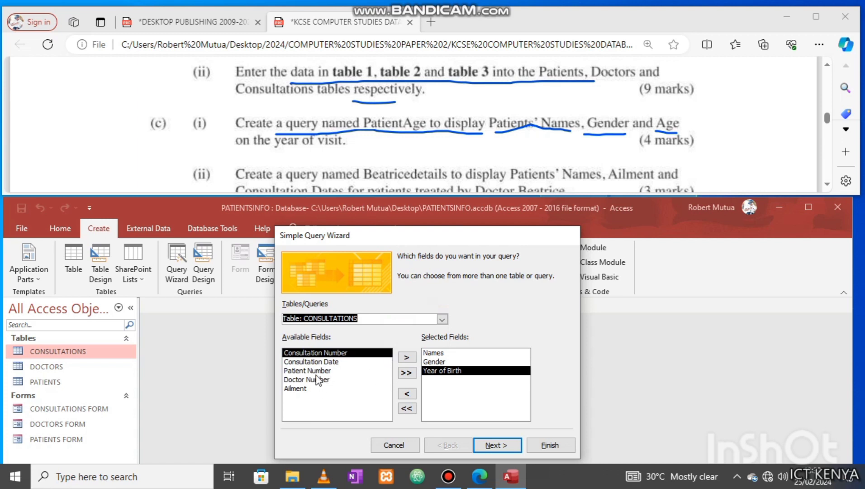
{"action": "left_click", "coordinate": [325, 362]}
{"action": "left_click", "coordinate": [401, 358]}
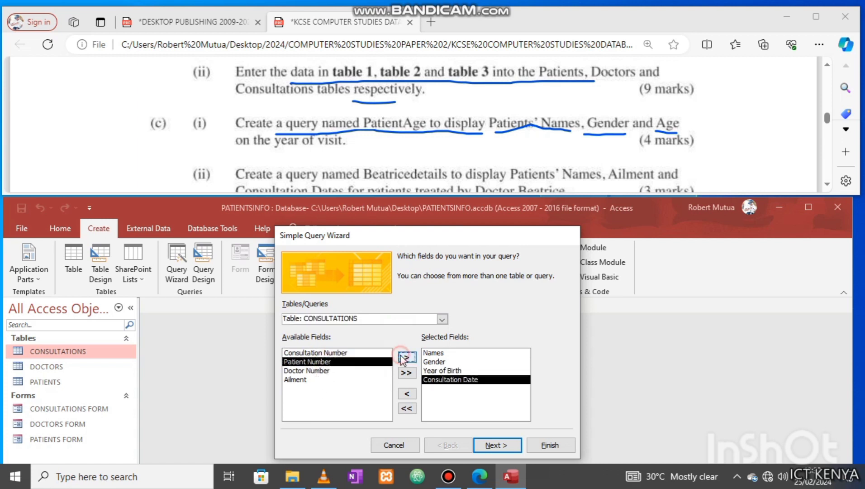
{"action": "left_click", "coordinate": [498, 446]}
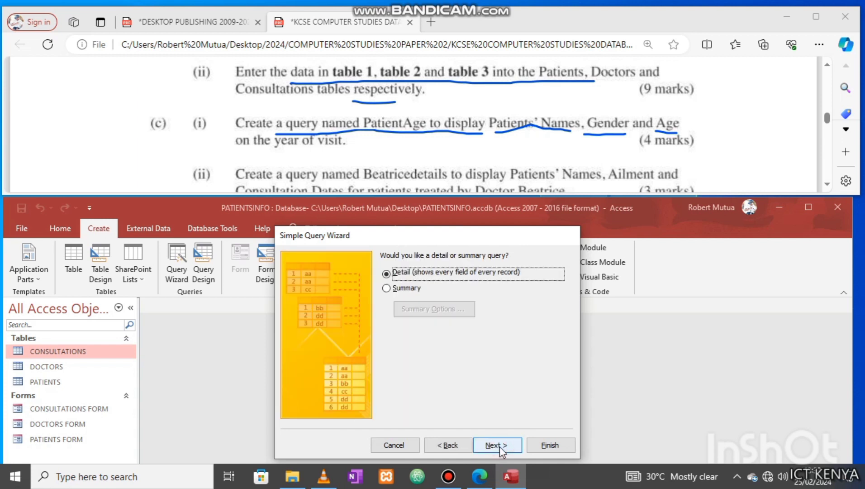
{"action": "left_click", "coordinate": [500, 445]}
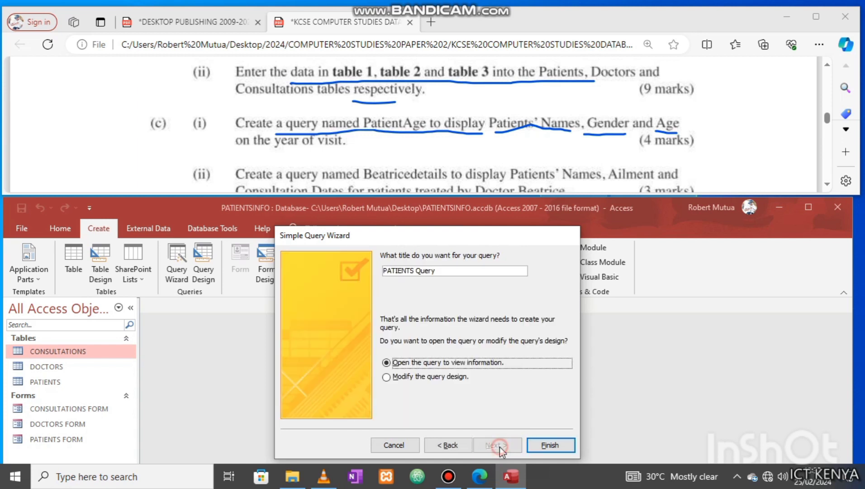
{"action": "left_click", "coordinate": [448, 273]}
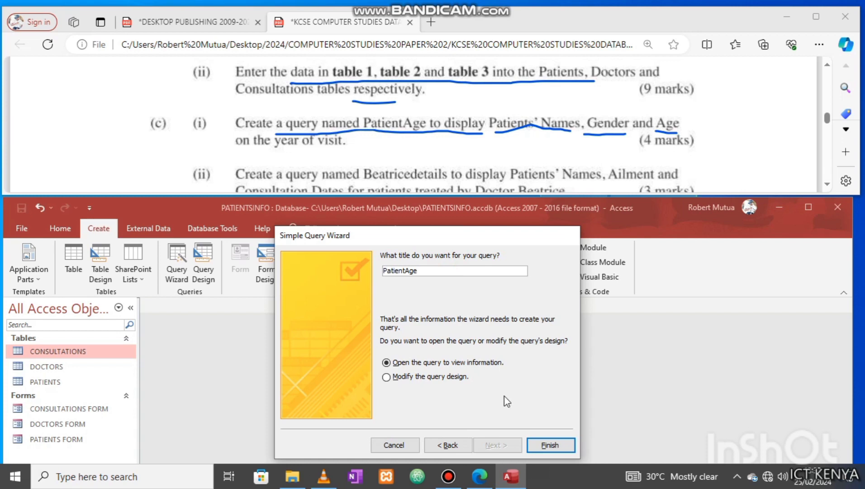
{"action": "left_click", "coordinate": [550, 445]}
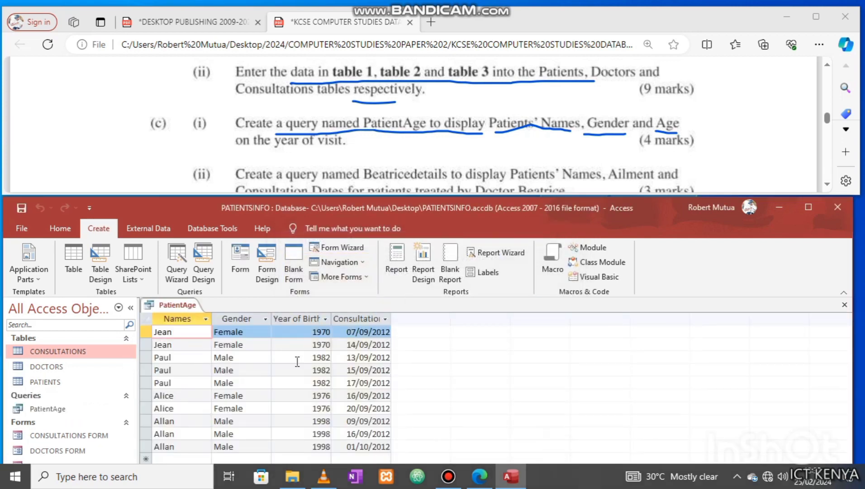
- Maximise Access and open the PatientAge query in Design View
{"action": "key", "text": "super+Up"}
{"action": "right_click", "coordinate": [176, 113]}
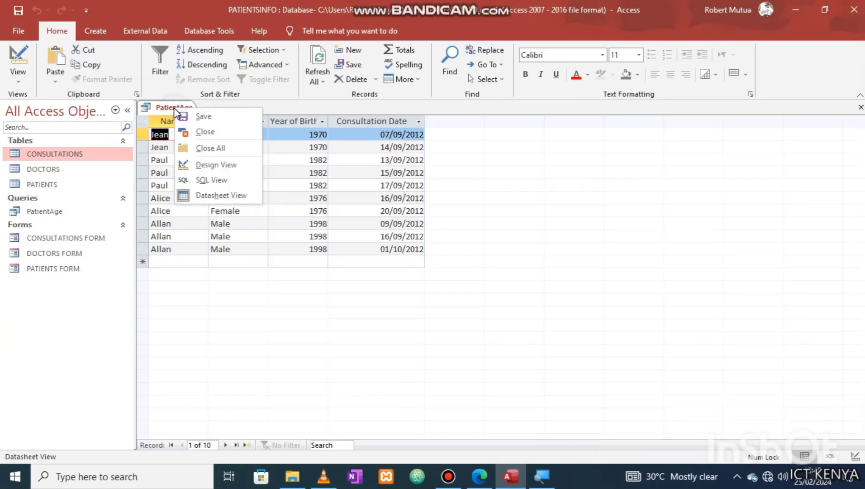
{"action": "left_click", "coordinate": [203, 164]}
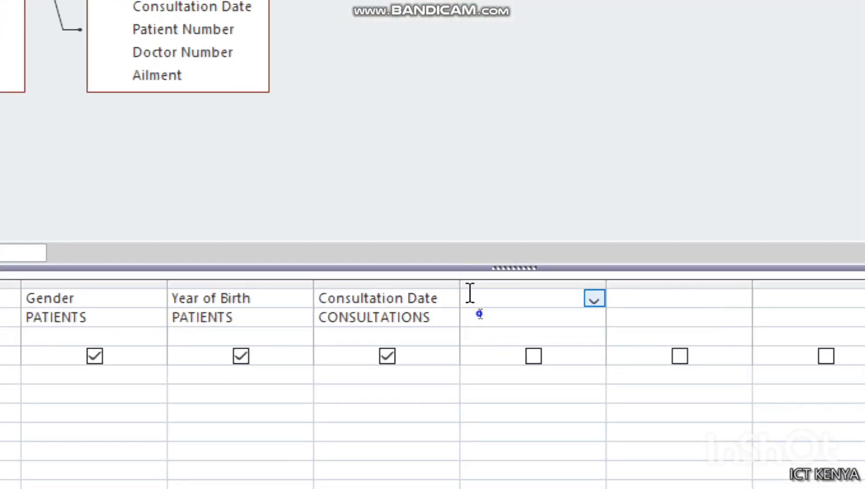
- Build the field AGE: Year([Consultation Date]) - [Year of Birth] and widen its column
{"action": "right_click", "coordinate": [479, 313]}
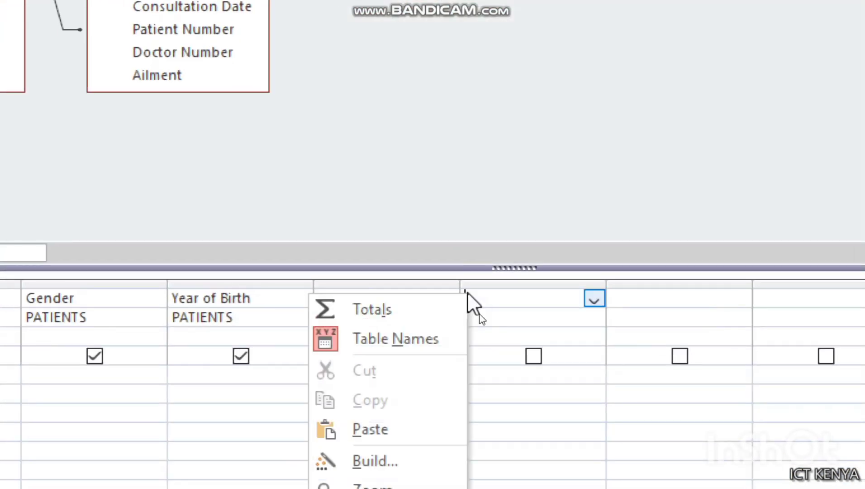
{"action": "left_click", "coordinate": [362, 464]}
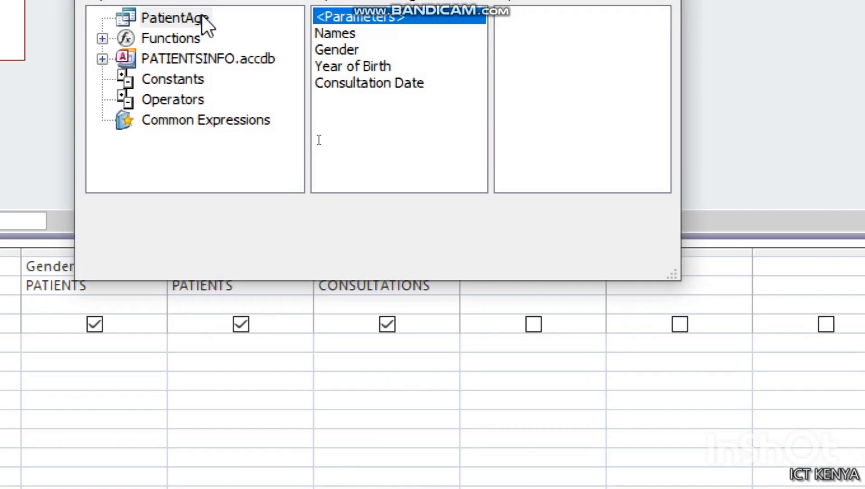
{"action": "type", "text": "AGE:"}
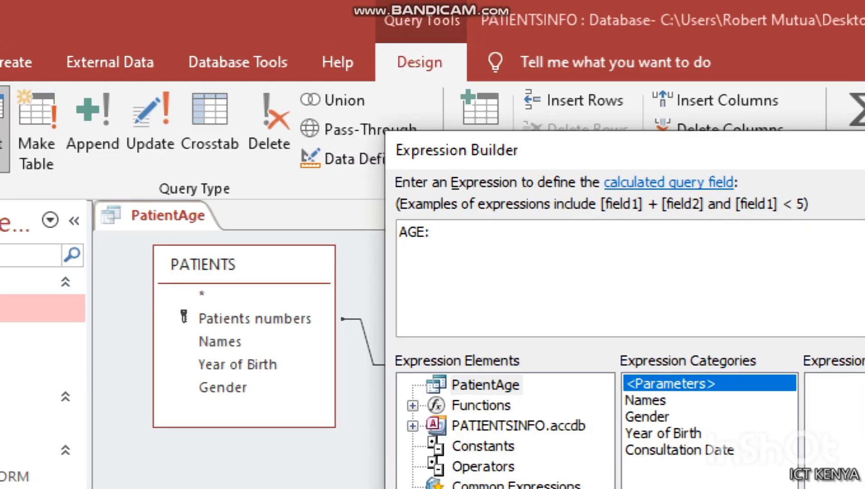
{"action": "type", "text": "yea"}
{"action": "key", "text": "BackSpace"}
{"action": "key", "text": "BackSpace"}
{"action": "key", "text": "BackSpace"}
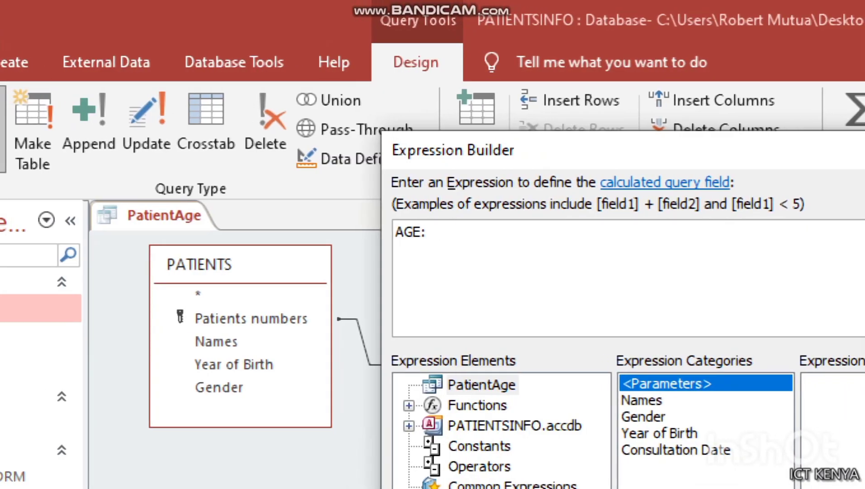
{"action": "type", "text": "Year("}
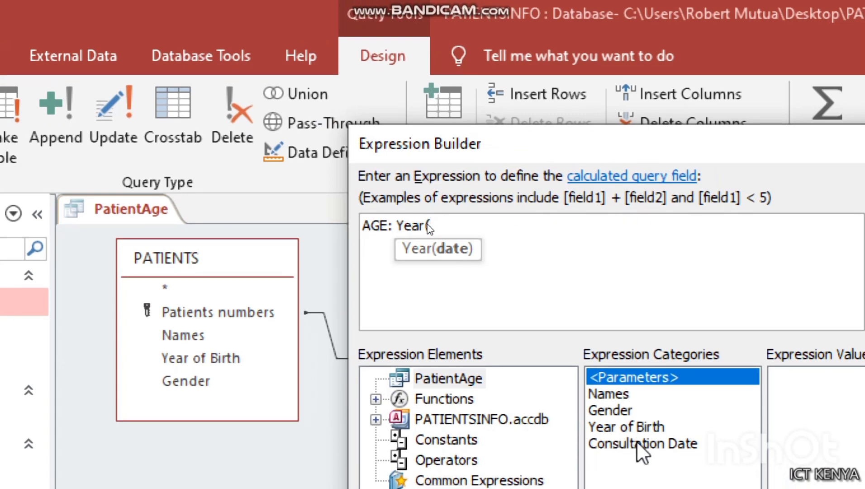
{"action": "double_click", "coordinate": [637, 441]}
{"action": "type", "text": ")"}
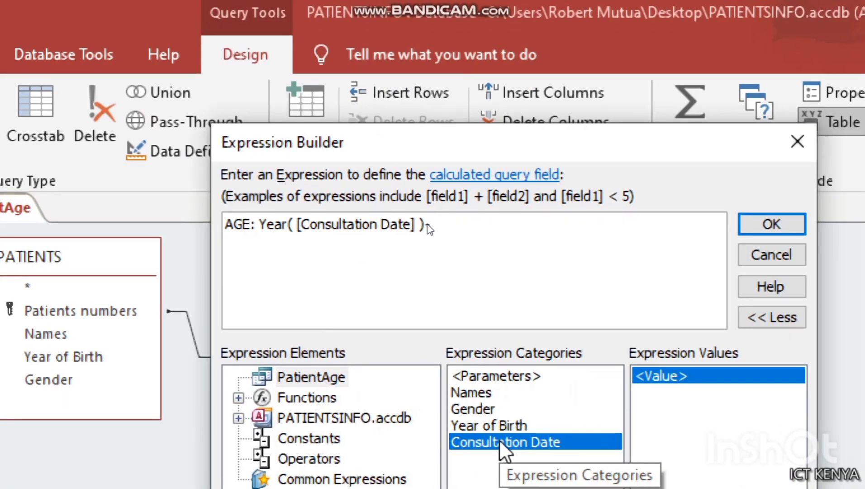
{"action": "double_click", "coordinate": [496, 426]}
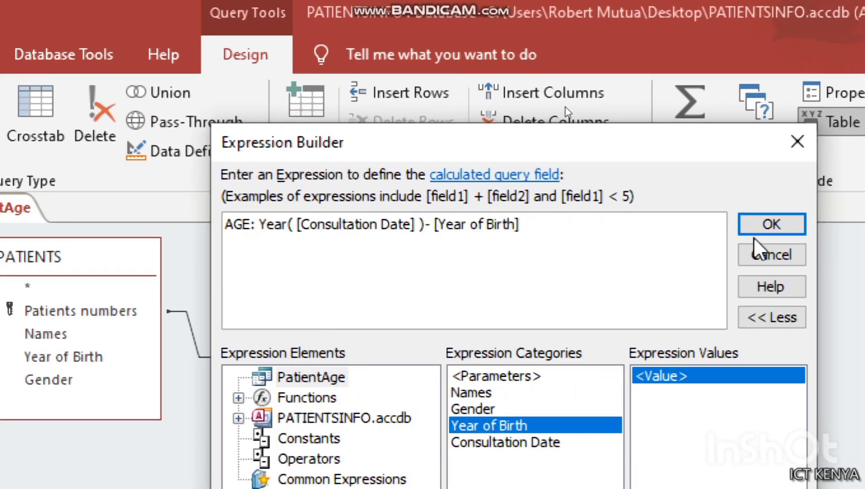
{"action": "left_click", "coordinate": [771, 220]}
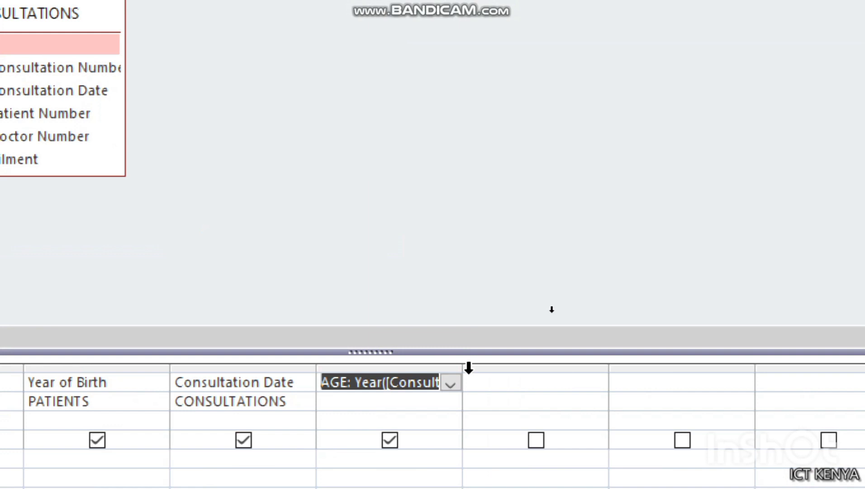
{"action": "left_click_drag", "start_coordinate": [462, 368], "coordinate": [688, 374]}
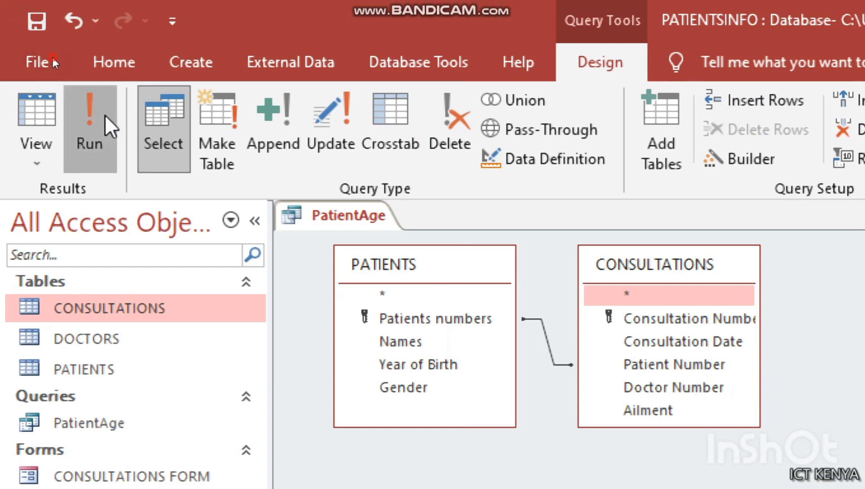
- Run PatientAge to show computed ages, then underline the Beatricedetails task in the exam paper
{"action": "left_click", "coordinate": [104, 125]}
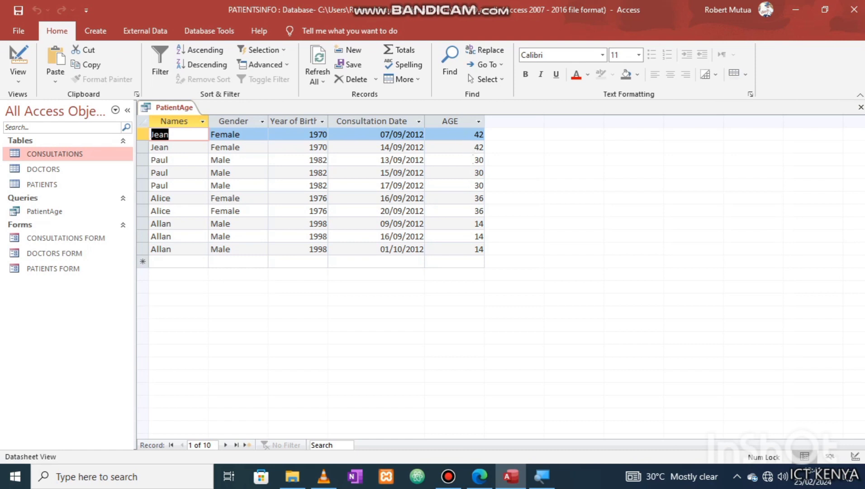
{"action": "key", "text": "alt+Tab"}
{"action": "scroll", "coordinate": [404, 147], "scroll_direction": "down", "scroll_amount": 3}
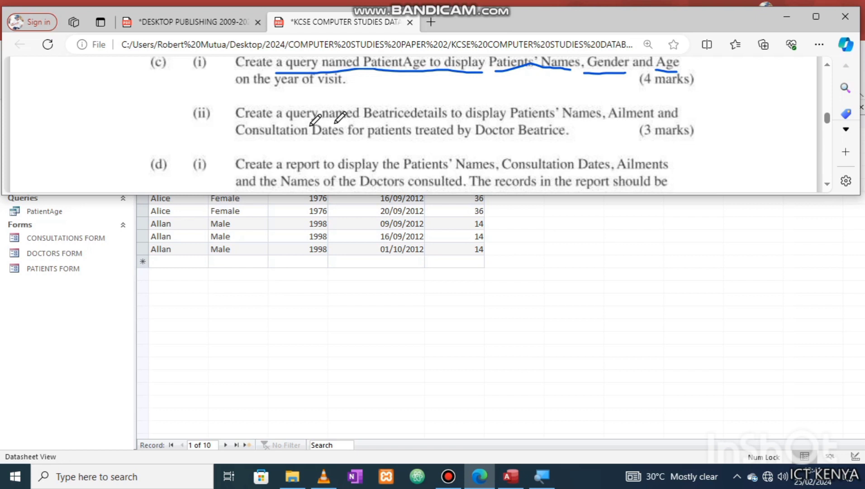
{"action": "left_click_drag", "start_coordinate": [365, 122], "coordinate": [520, 120]}
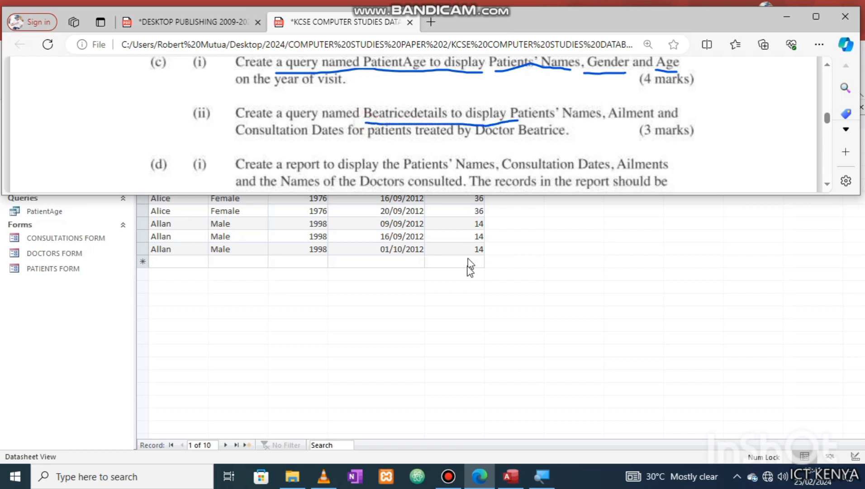
{"action": "left_click", "coordinate": [475, 309]}
- Restore the Access window and select the PatientAge query in the navigation pane
{"action": "key", "text": "super+Down"}
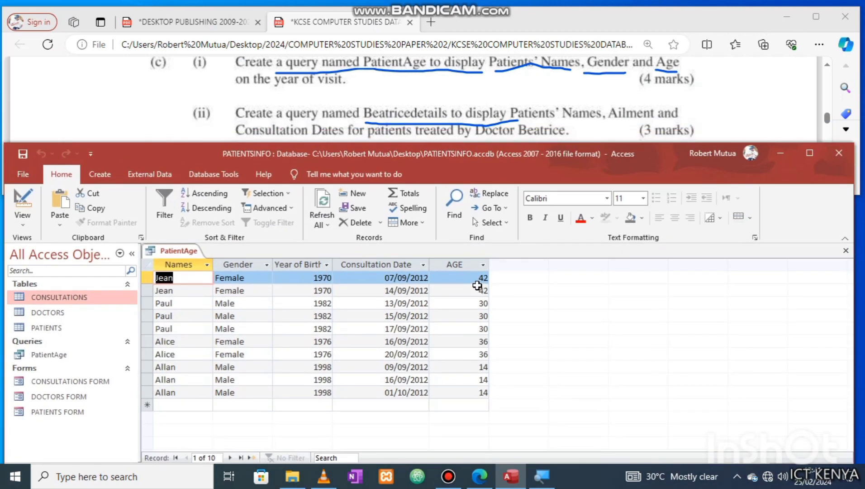
{"action": "left_click", "coordinate": [94, 172]}
{"action": "left_click", "coordinate": [55, 353]}
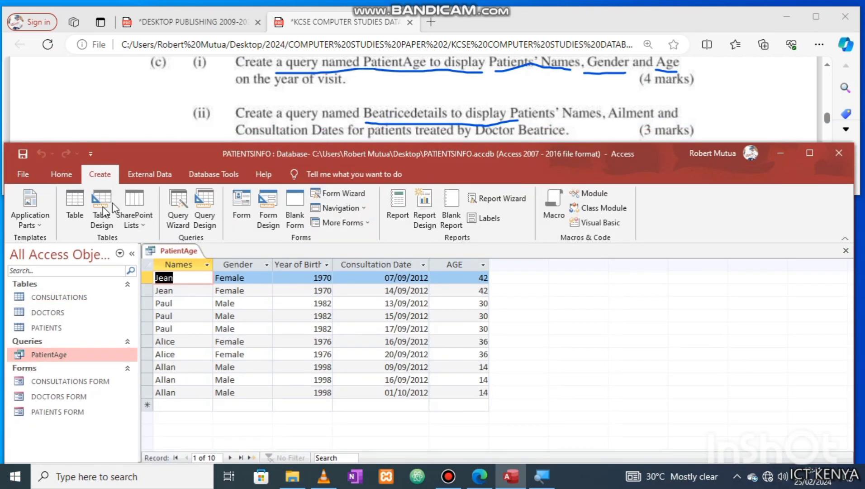
- Untick Show for Year of Birth in PatientAge's design and run the query
{"action": "right_click", "coordinate": [184, 250]}
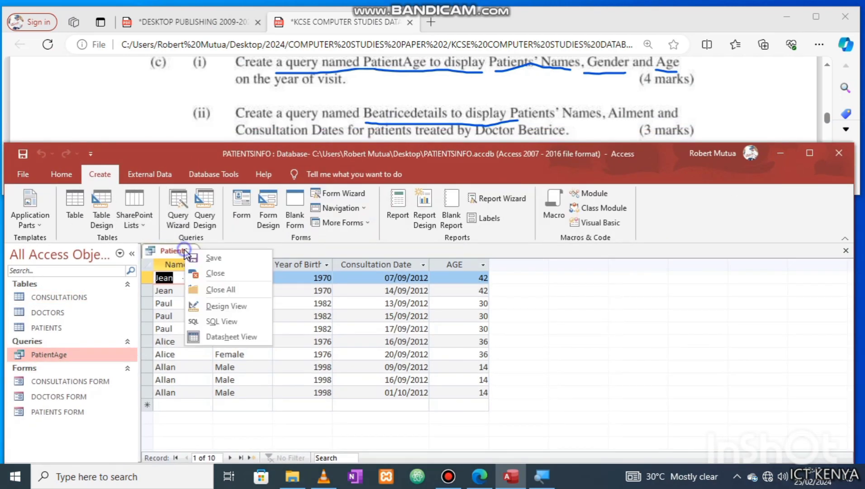
{"action": "left_click", "coordinate": [215, 306]}
{"action": "left_click", "coordinate": [366, 335]}
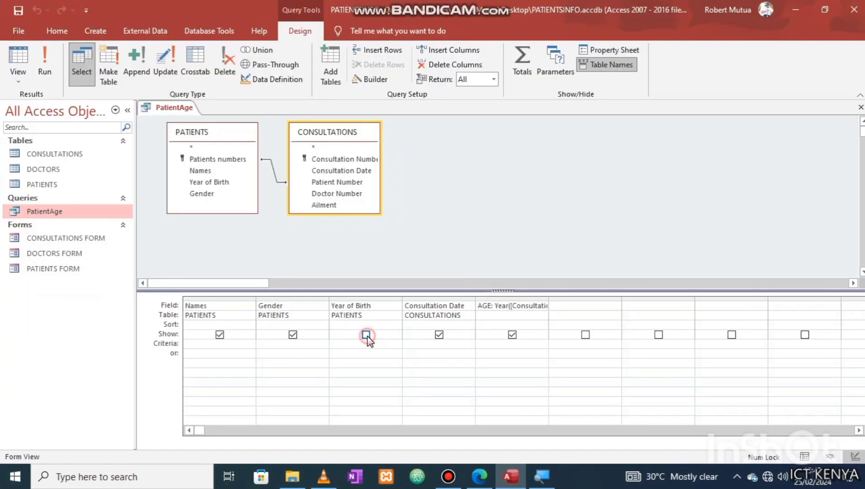
{"action": "left_click", "coordinate": [41, 59]}
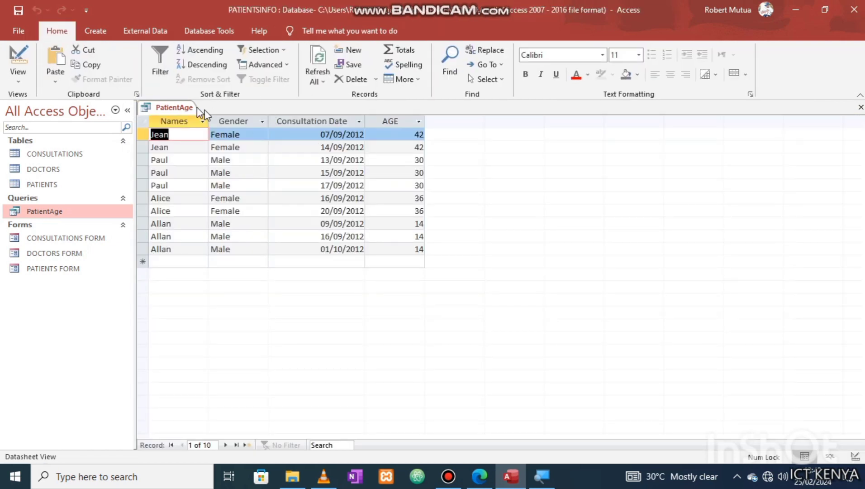
- Close the PatientAge query, saving the design changes
{"action": "right_click", "coordinate": [184, 108]}
{"action": "left_click", "coordinate": [192, 130]}
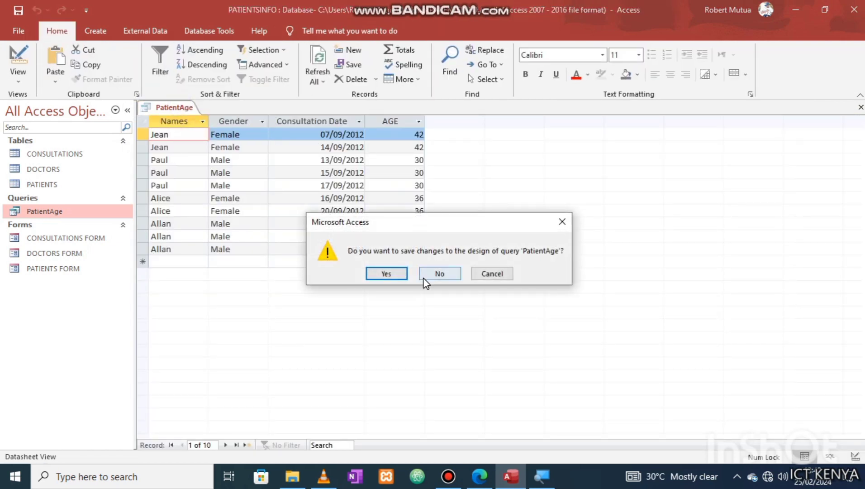
{"action": "left_click", "coordinate": [380, 273]}
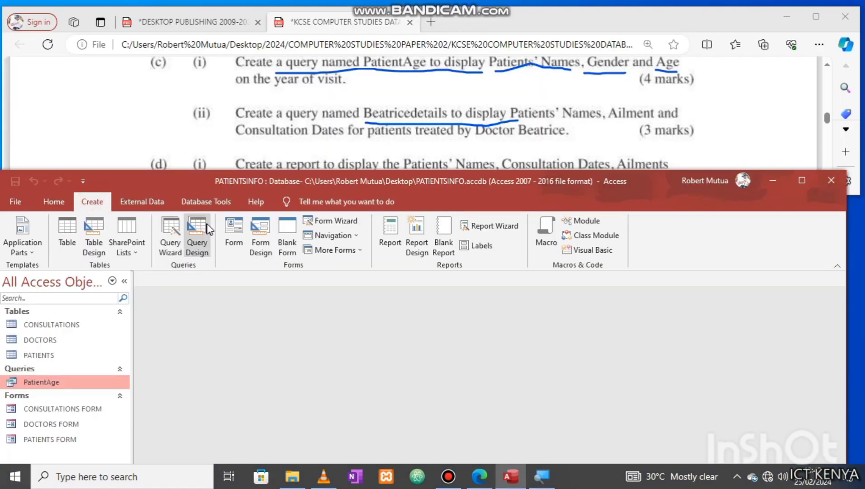
- Start the Simple Query Wizard and add Names from the PATIENTS table
{"action": "left_click", "coordinate": [179, 242]}
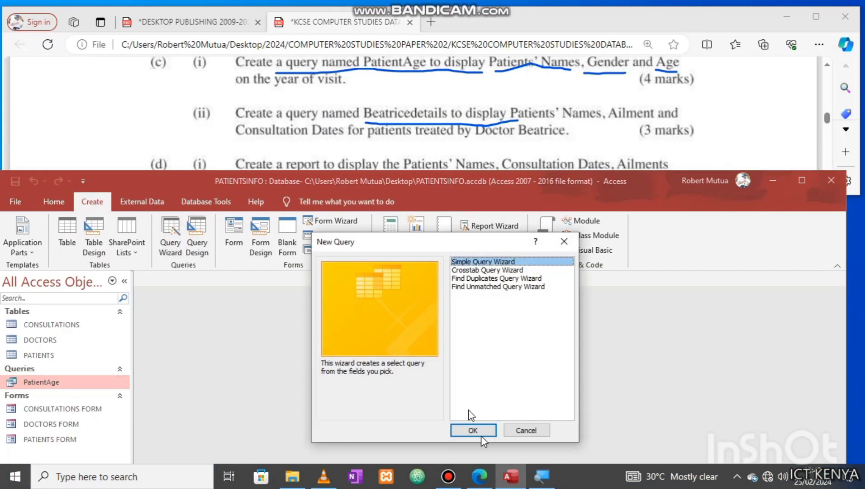
{"action": "left_click", "coordinate": [471, 429]}
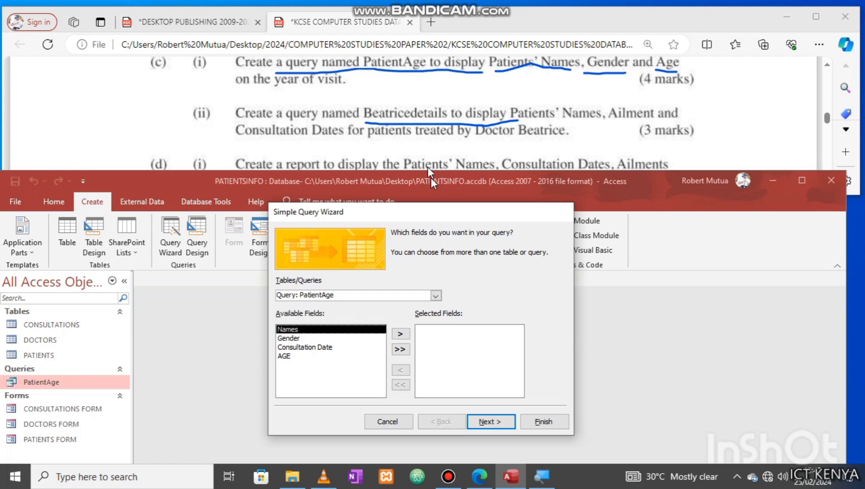
{"action": "left_click", "coordinate": [436, 295]}
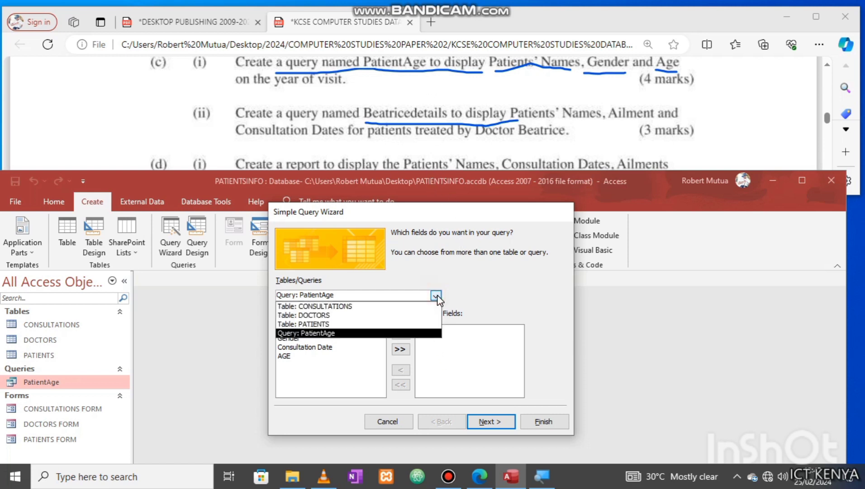
{"action": "left_click", "coordinate": [357, 324]}
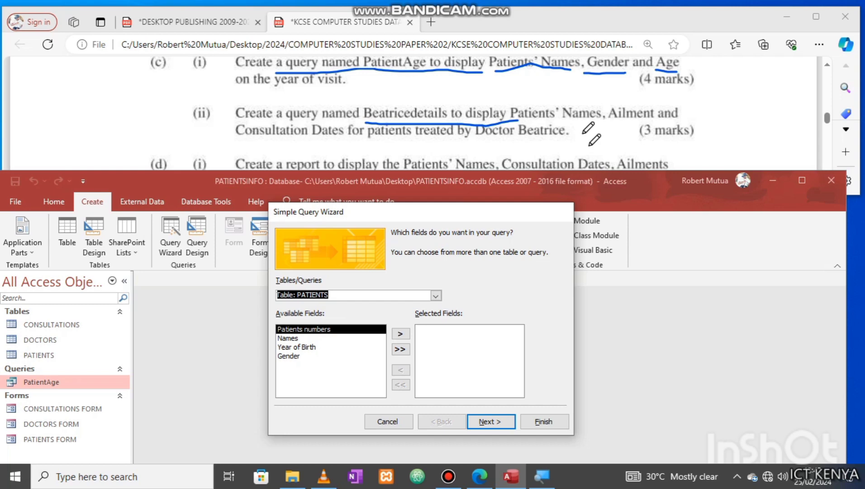
{"action": "left_click", "coordinate": [555, 123]}
{"action": "left_click_drag", "start_coordinate": [554, 123], "coordinate": [648, 119]}
{"action": "double_click", "coordinate": [354, 338]}
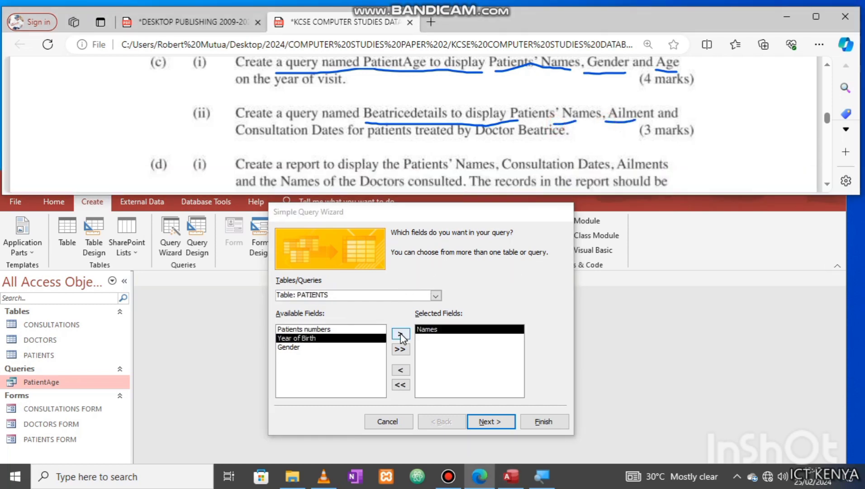
- Add Ailment and Consultation Date from the CONSULTATIONS table
{"action": "left_click", "coordinate": [436, 295]}
{"action": "left_click", "coordinate": [317, 304]}
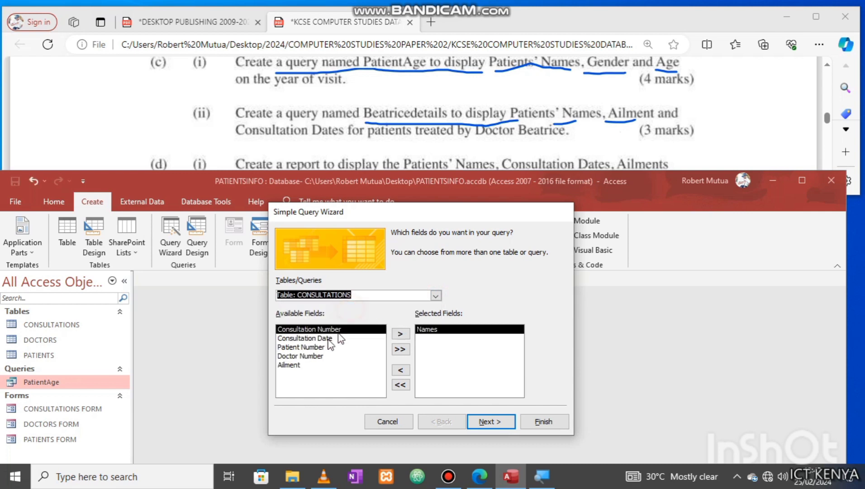
{"action": "left_click", "coordinate": [297, 365]}
{"action": "left_click", "coordinate": [400, 334]}
{"action": "left_click", "coordinate": [292, 136]}
{"action": "left_click_drag", "start_coordinate": [273, 143], "coordinate": [352, 143]}
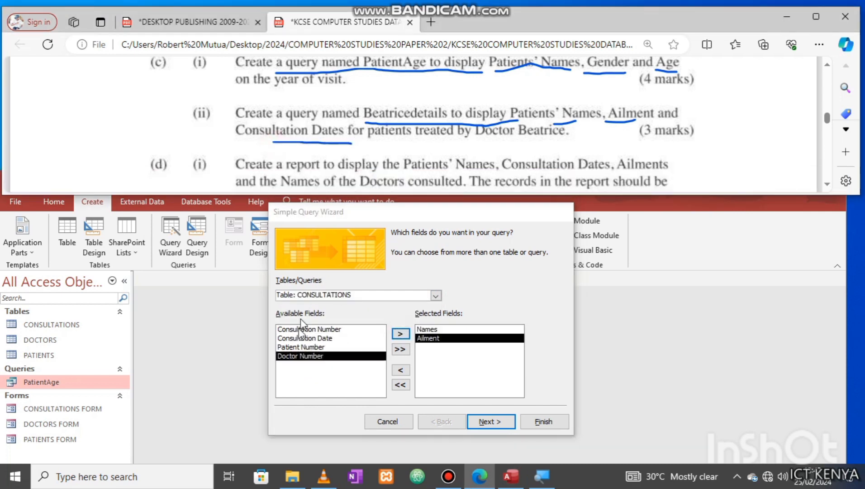
{"action": "left_click", "coordinate": [301, 338]}
{"action": "left_click", "coordinate": [400, 333]}
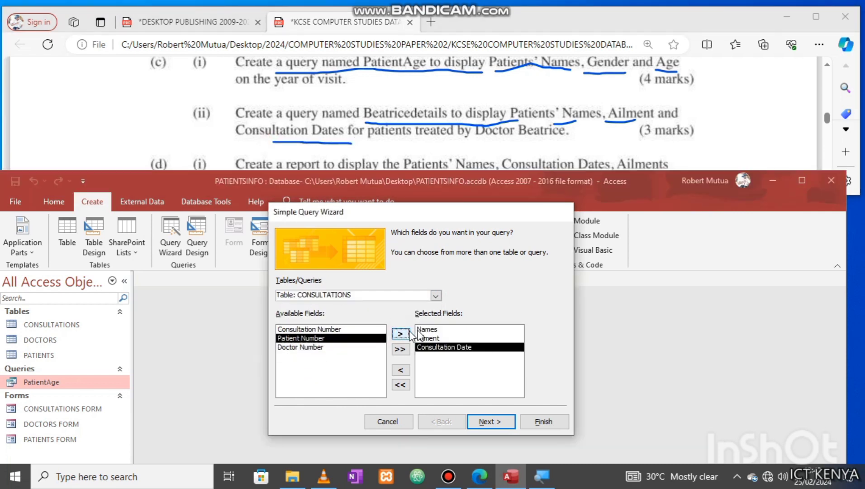
- Add DOCTORS Names, title the query 'Beatricedetails' and finish the wizard
{"action": "left_click", "coordinate": [435, 296]}
{"action": "left_click", "coordinate": [330, 316]}
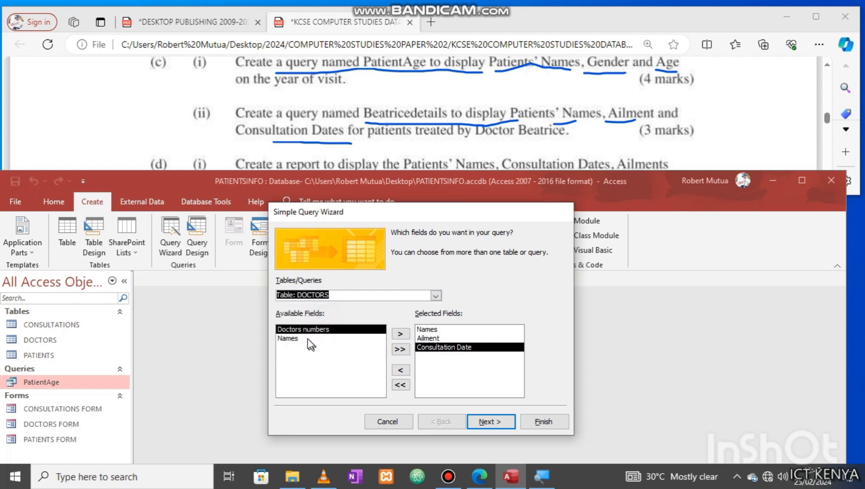
{"action": "left_click", "coordinate": [302, 339]}
{"action": "left_click", "coordinate": [400, 333]}
{"action": "left_click", "coordinate": [480, 422]}
{"action": "left_click", "coordinate": [481, 422]}
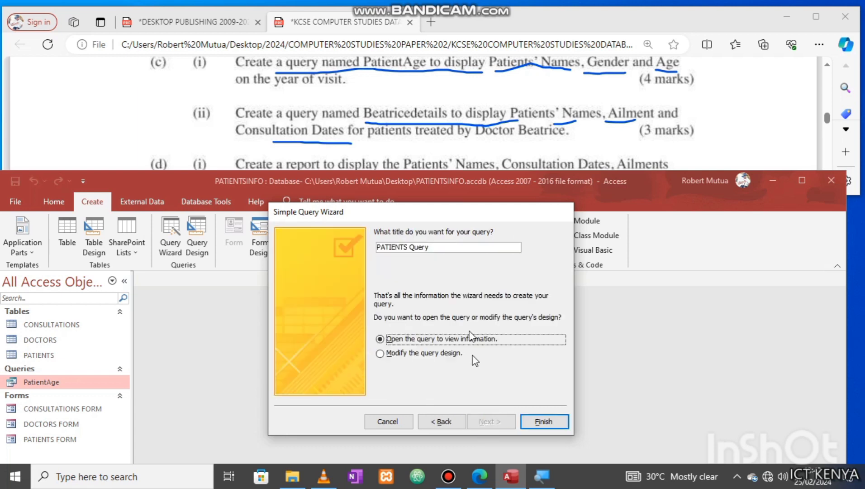
{"action": "type", "text": "Beatricee"}
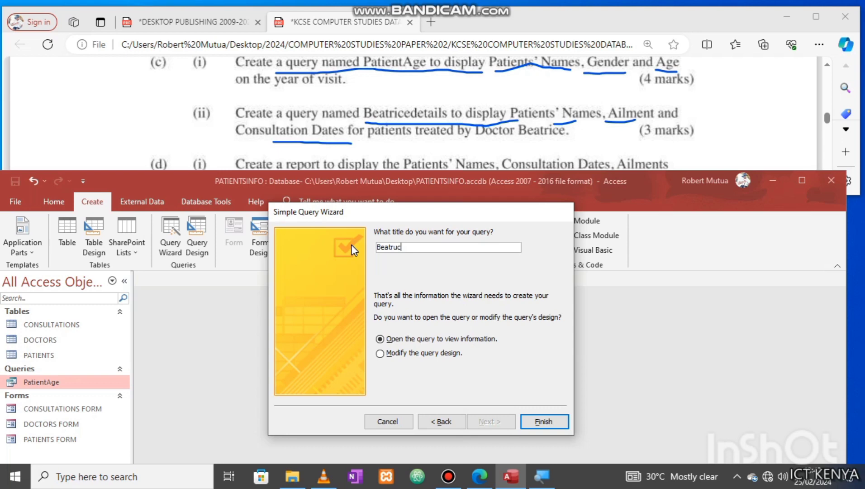
{"action": "key", "text": "BackSpace"}
{"action": "key", "text": "BackSpace"}
{"action": "key", "text": "BackSpace"}
{"action": "key", "text": "BackSpace"}
{"action": "type", "text": "icedetails"}
{"action": "left_click", "coordinate": [543, 421]}
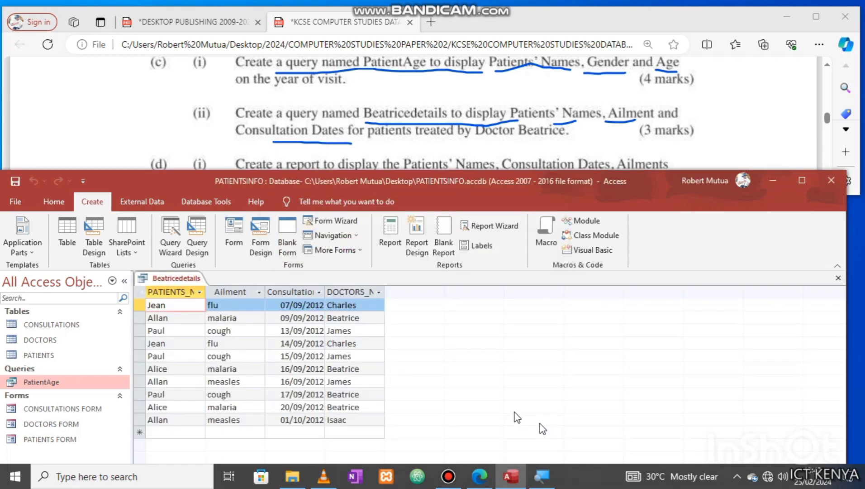
- In Beatricedetails' design, enter the criterion 'Beatrice' and run the query
{"action": "right_click", "coordinate": [198, 279]}
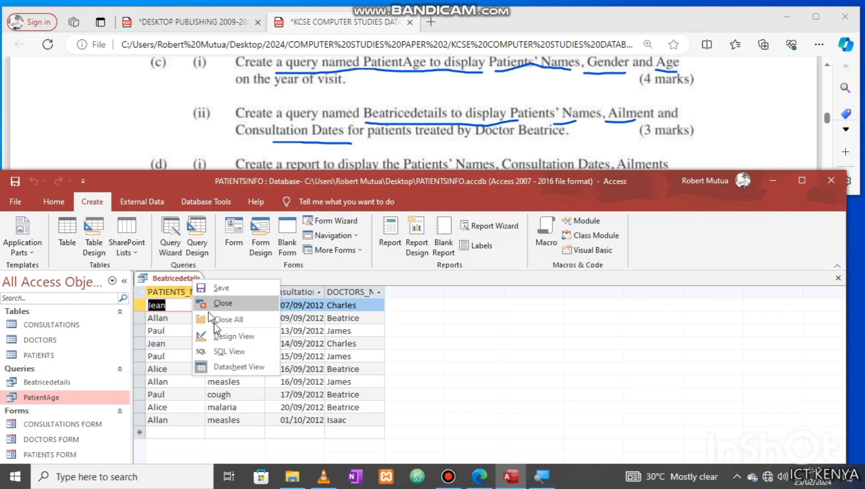
{"action": "left_click", "coordinate": [221, 336]}
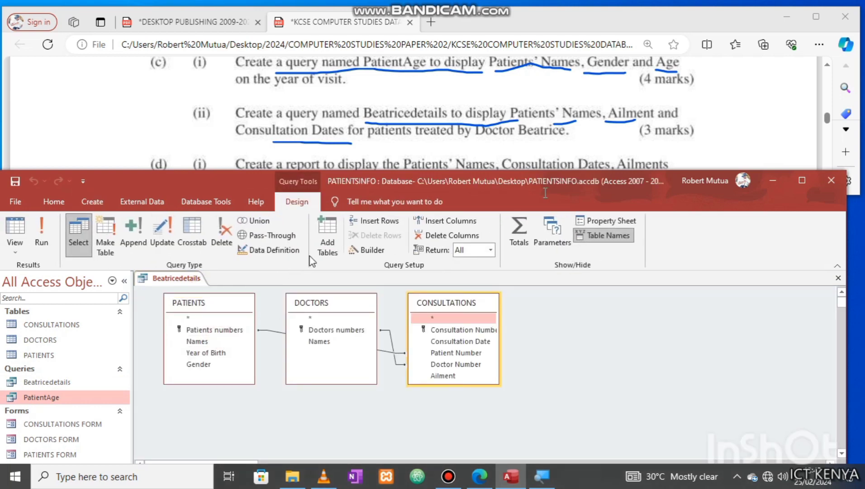
{"action": "left_click", "coordinate": [803, 182]}
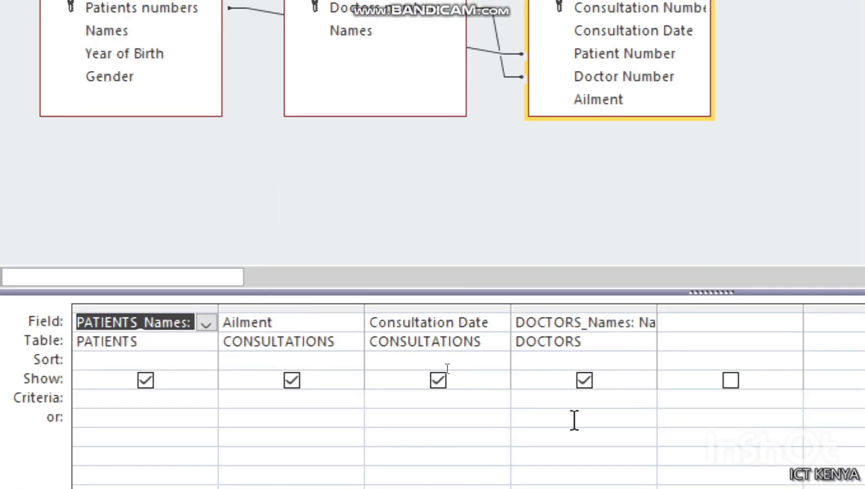
{"action": "left_click", "coordinate": [531, 397]}
{"action": "type", "text": "Beatrice"}
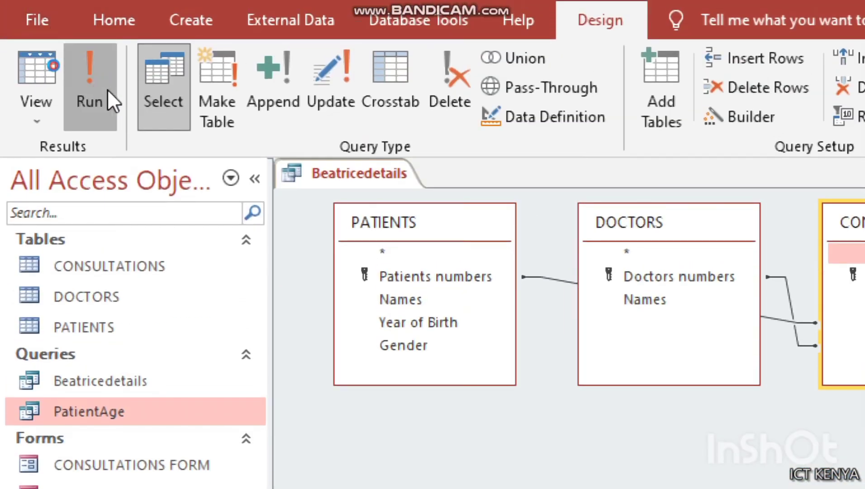
{"action": "left_click", "coordinate": [108, 89]}
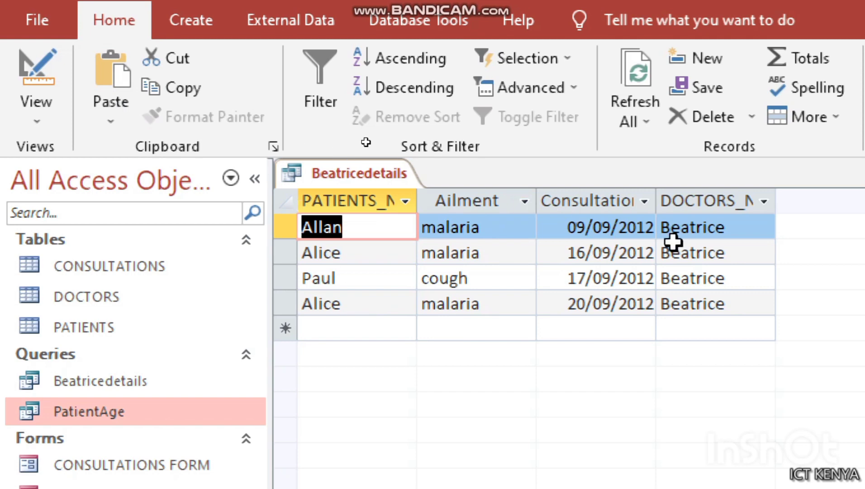
- Hide the doctors' Names column and rerun the query to check the results
{"action": "left_click", "coordinate": [43, 73]}
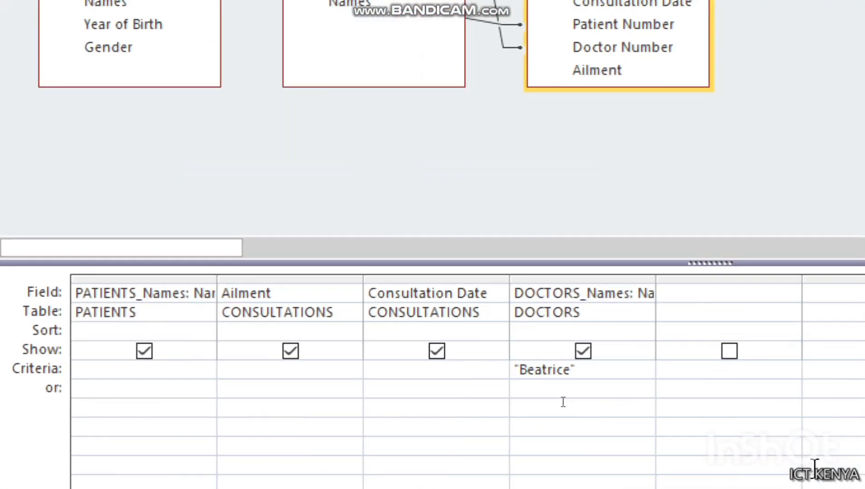
{"action": "left_click", "coordinate": [584, 351]}
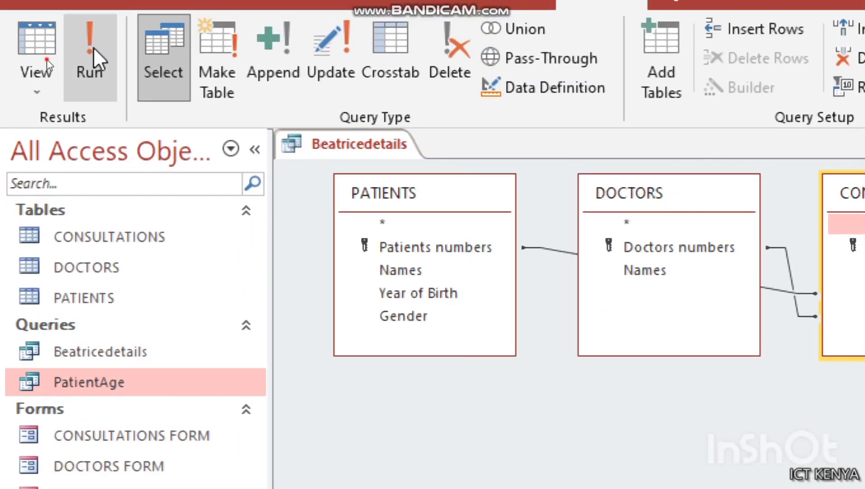
{"action": "left_click", "coordinate": [93, 58]}
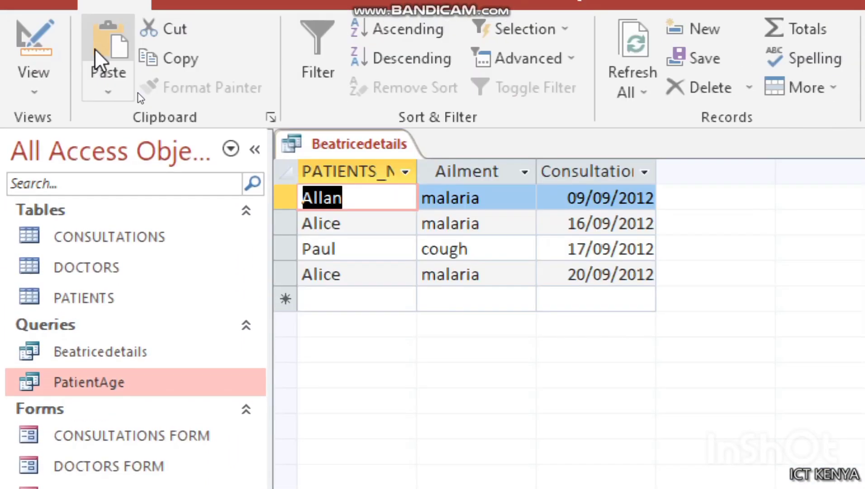
{"action": "left_click_drag", "start_coordinate": [334, 93], "coordinate": [487, 85]}
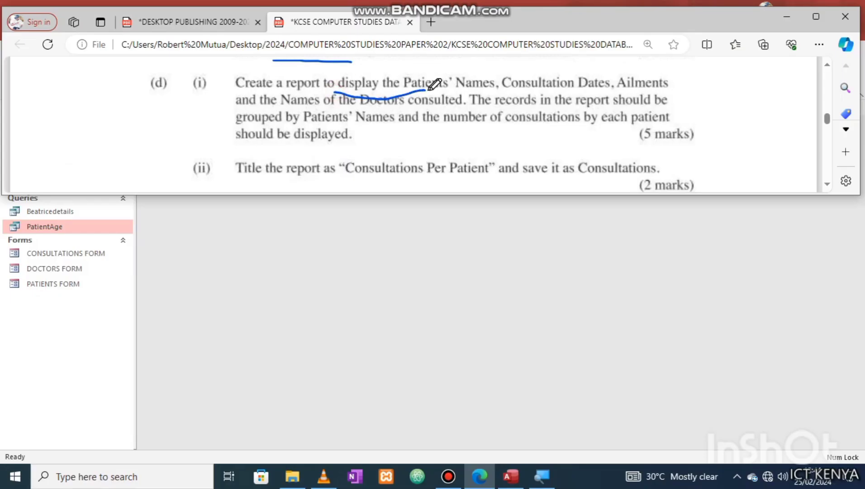
- Start the Report Wizard and add Names from the PATIENTS table
{"action": "left_click", "coordinate": [422, 221]}
{"action": "left_click_drag", "start_coordinate": [402, 11], "coordinate": [394, 181]}
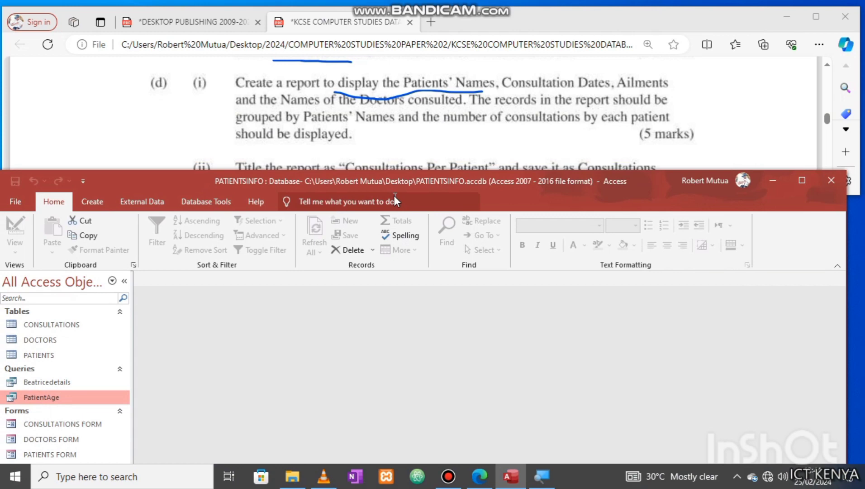
{"action": "scroll", "coordinate": [394, 200], "scroll_direction": "down", "scroll_amount": 1}
{"action": "left_click", "coordinate": [484, 233]}
{"action": "left_click", "coordinate": [435, 296]}
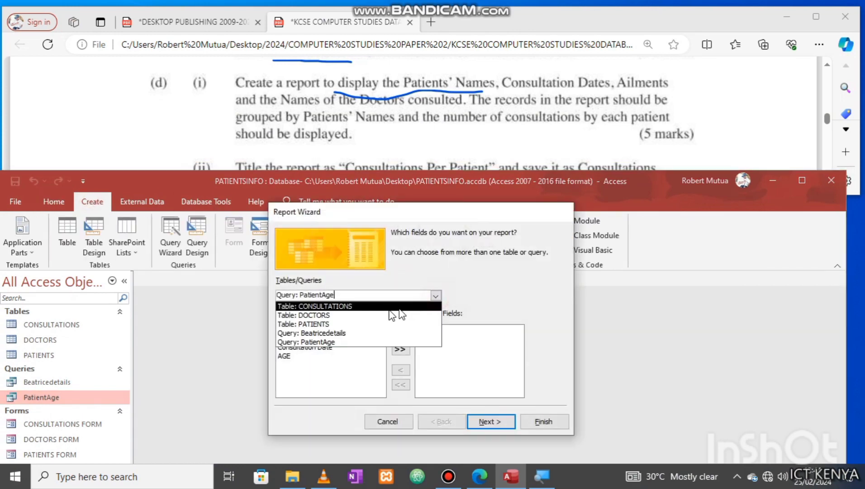
{"action": "left_click", "coordinate": [367, 321]}
{"action": "double_click", "coordinate": [374, 338]}
- Add Consultation Date and Ailment from the CONSULTATIONS table
{"action": "left_click_drag", "start_coordinate": [504, 89], "coordinate": [583, 88]}
{"action": "left_click", "coordinate": [438, 296]}
{"action": "left_click", "coordinate": [437, 296]}
{"action": "left_click", "coordinate": [355, 304]}
{"action": "left_click", "coordinate": [312, 338]}
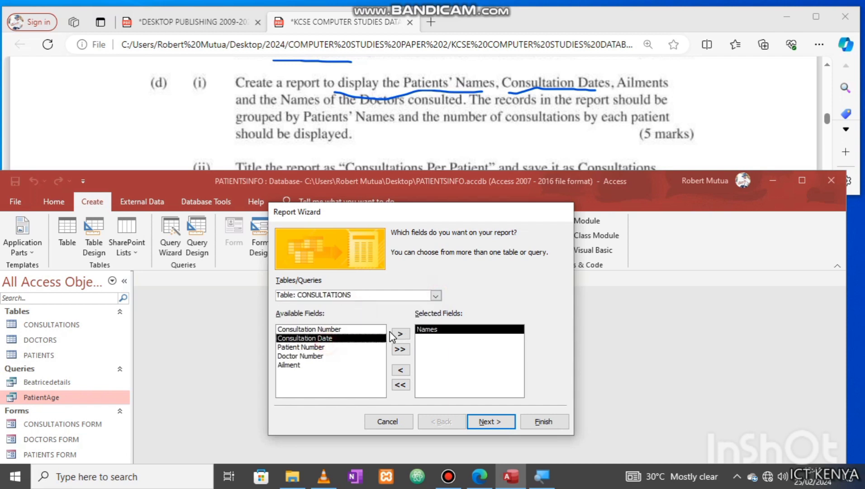
{"action": "left_click", "coordinate": [400, 333]}
{"action": "left_click_drag", "start_coordinate": [615, 96], "coordinate": [665, 94]}
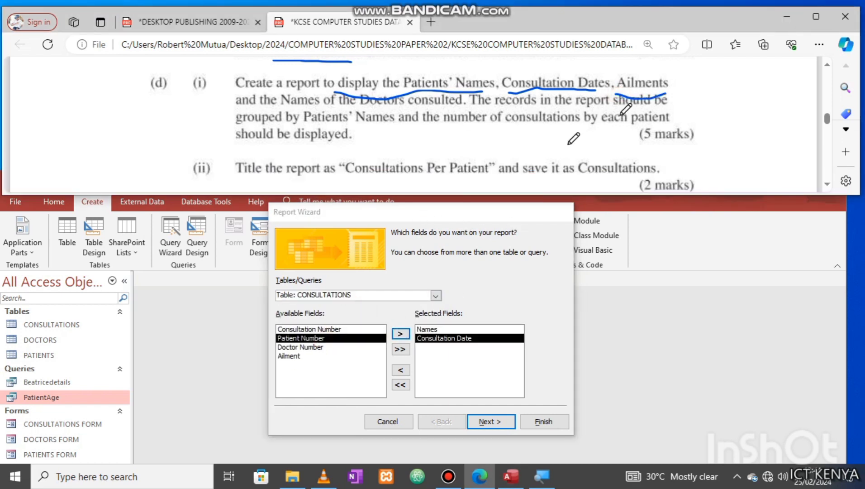
{"action": "left_click", "coordinate": [357, 355]}
{"action": "left_click", "coordinate": [400, 333]}
- Add the doctors' Names field from the DOCTORS table
{"action": "left_click_drag", "start_coordinate": [283, 109], "coordinate": [302, 108]}
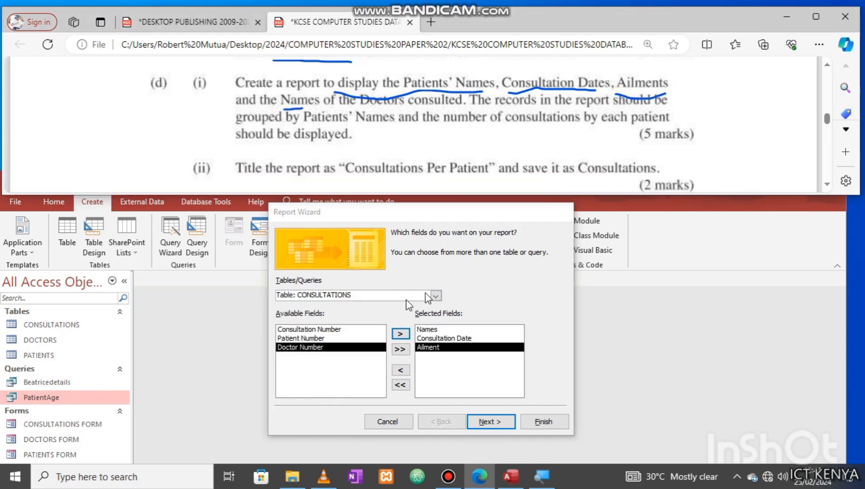
{"action": "left_click", "coordinate": [438, 296]}
{"action": "left_click", "coordinate": [358, 310]}
{"action": "left_click", "coordinate": [299, 338]}
{"action": "left_click", "coordinate": [401, 334]}
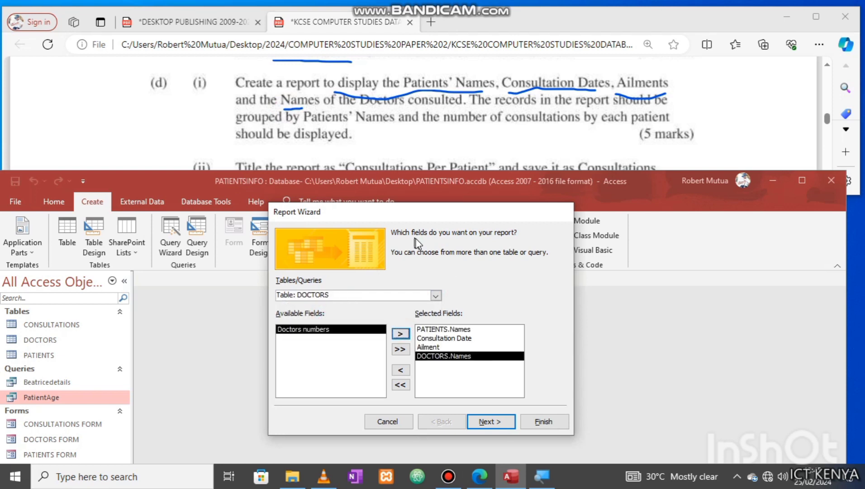
{"action": "left_click_drag", "start_coordinate": [286, 127], "coordinate": [394, 128]}
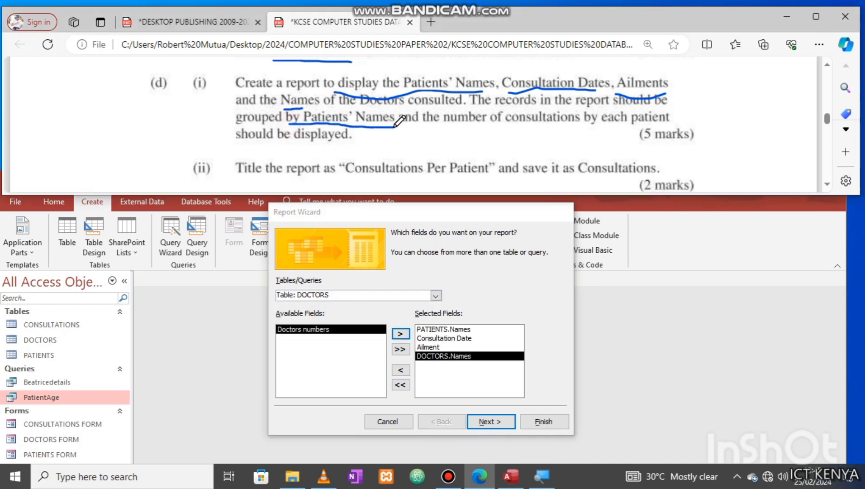
{"action": "left_click_drag", "start_coordinate": [507, 123], "coordinate": [547, 123]}
- View data by PATIENTS, set Landscape layout, title it Consultations and finish
{"action": "left_click", "coordinate": [492, 421]}
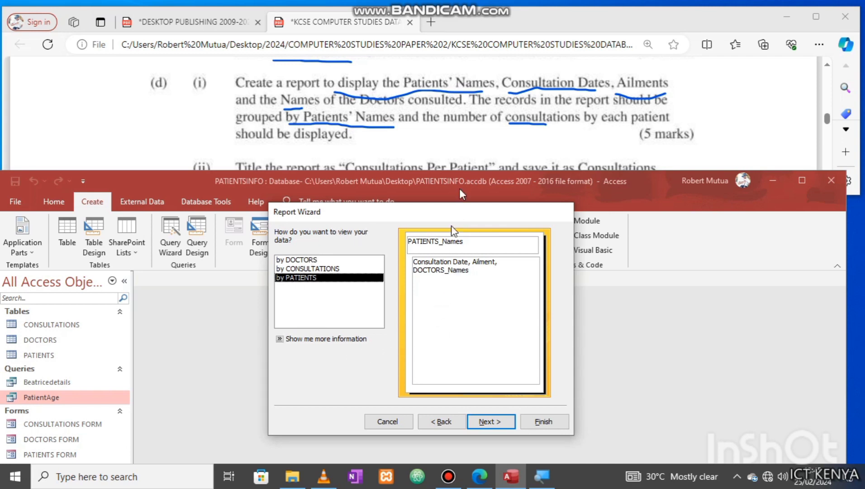
{"action": "left_click", "coordinate": [422, 247]}
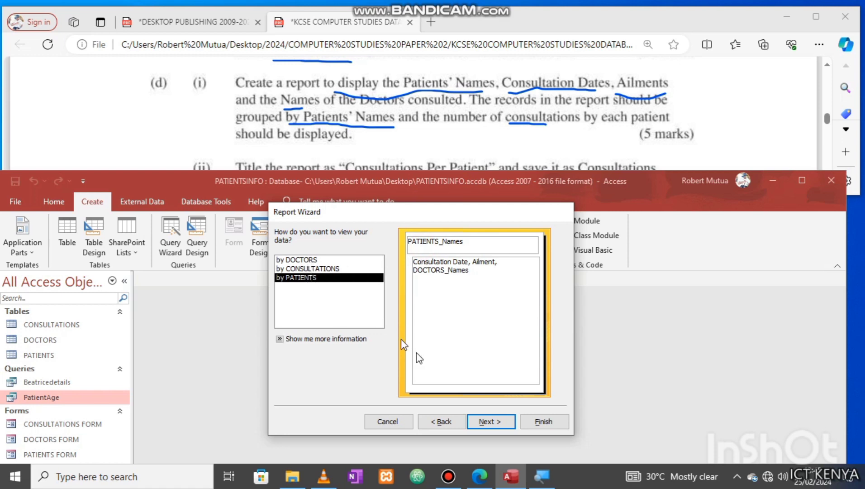
{"action": "left_click", "coordinate": [488, 422]}
{"action": "left_click", "coordinate": [489, 424]}
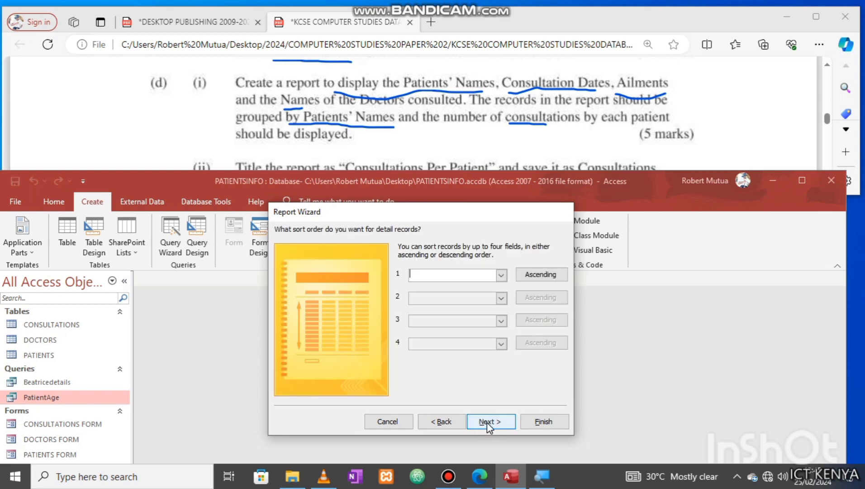
{"action": "left_click", "coordinate": [489, 423]}
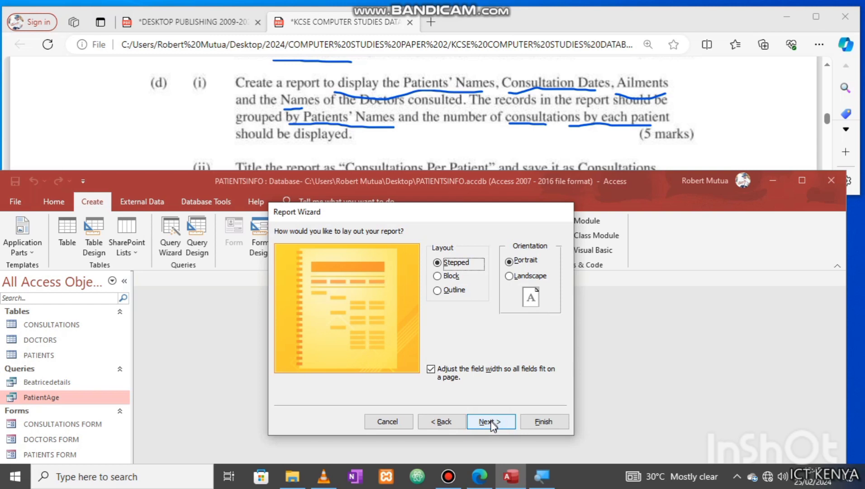
{"action": "left_click", "coordinate": [525, 276]}
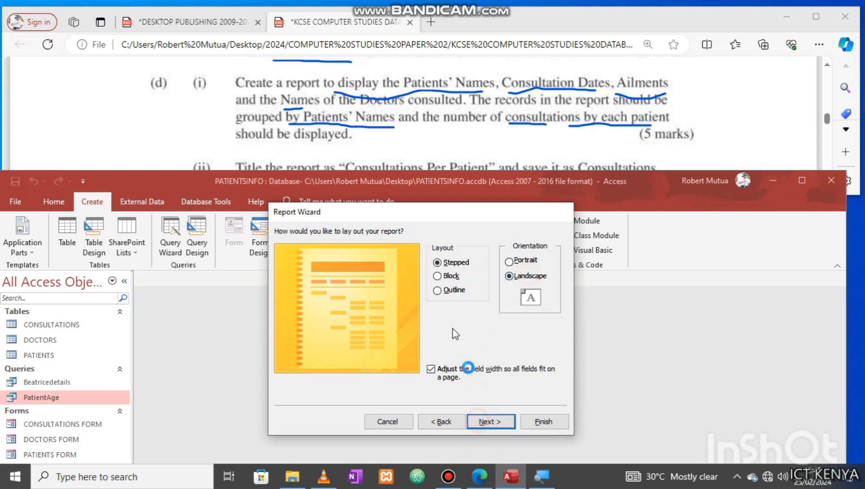
{"action": "key", "text": "Return"}
{"action": "left_click", "coordinate": [437, 247]}
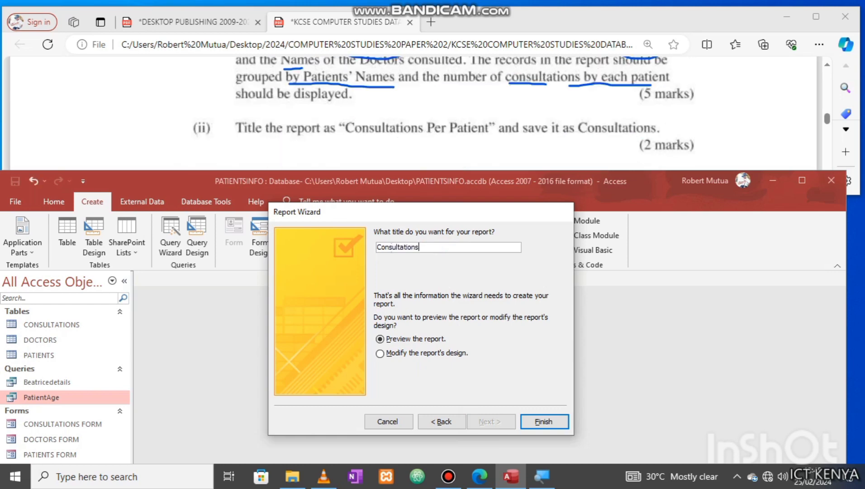
{"action": "left_click", "coordinate": [543, 422]}
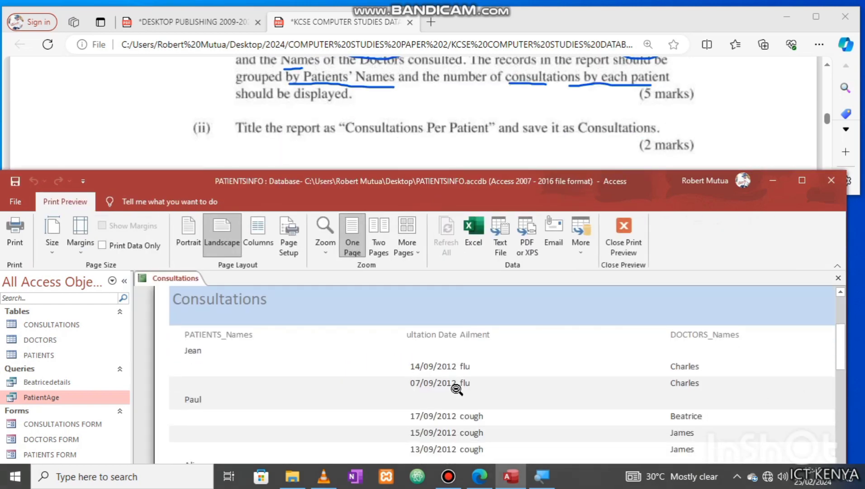
- Change the report title label to 'Consultations Per Patient' in Design View
{"action": "right_click", "coordinate": [214, 351]}
{"action": "left_click", "coordinate": [145, 187]}
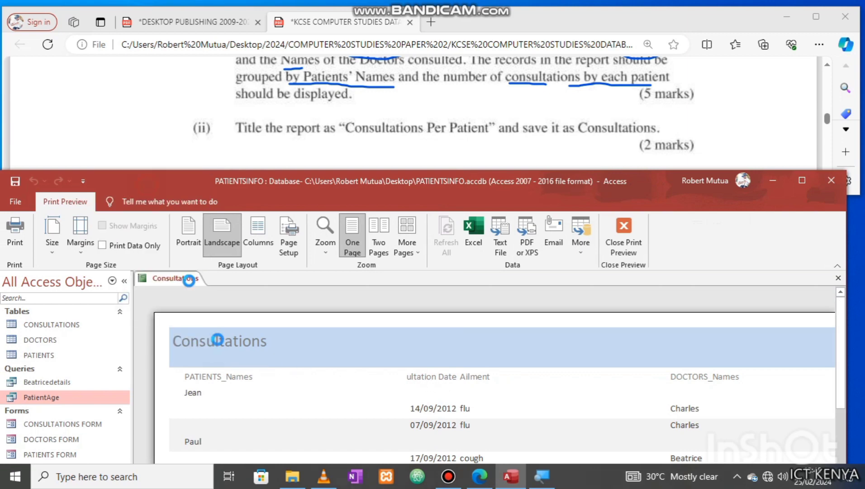
{"action": "left_click", "coordinate": [189, 334]}
{"action": "type", "text": "Consul"}
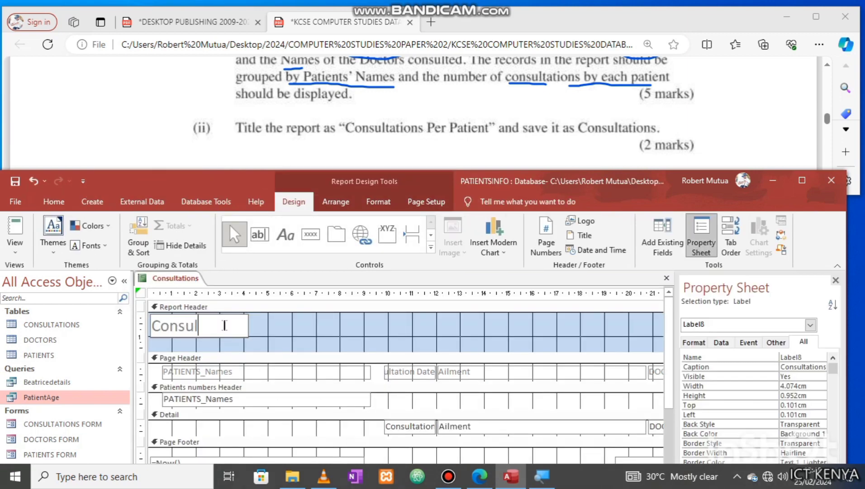
{"action": "type", "text": "tations Per"}
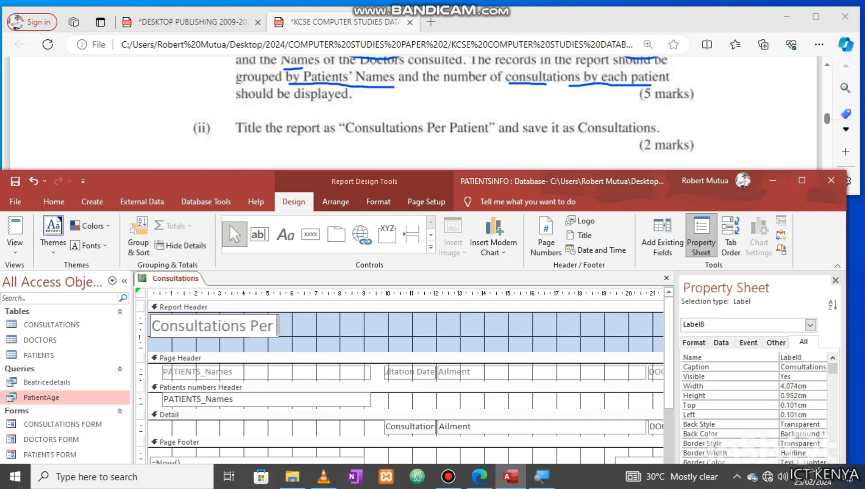
{"action": "type", "text": " Patient"}
- Review the grouped rows in Report View, then return to Design View
{"action": "right_click", "coordinate": [174, 278]}
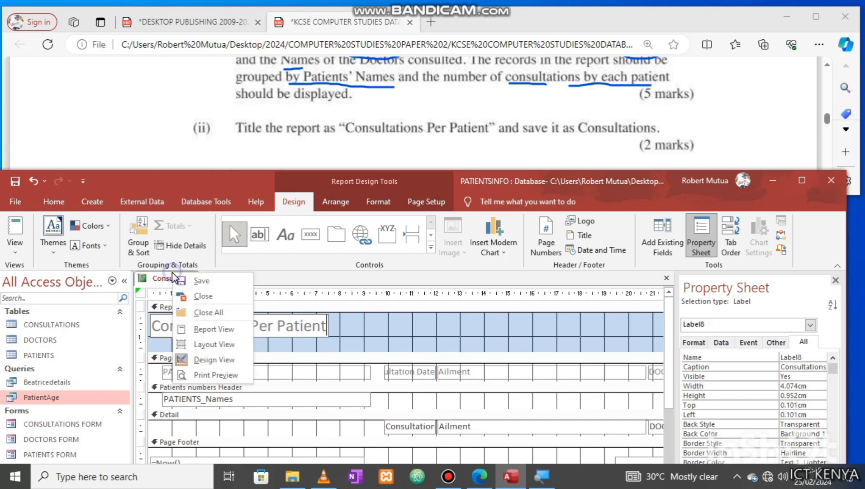
{"action": "left_click", "coordinate": [213, 329]}
{"action": "scroll", "coordinate": [367, 353], "scroll_direction": "down", "scroll_amount": 6}
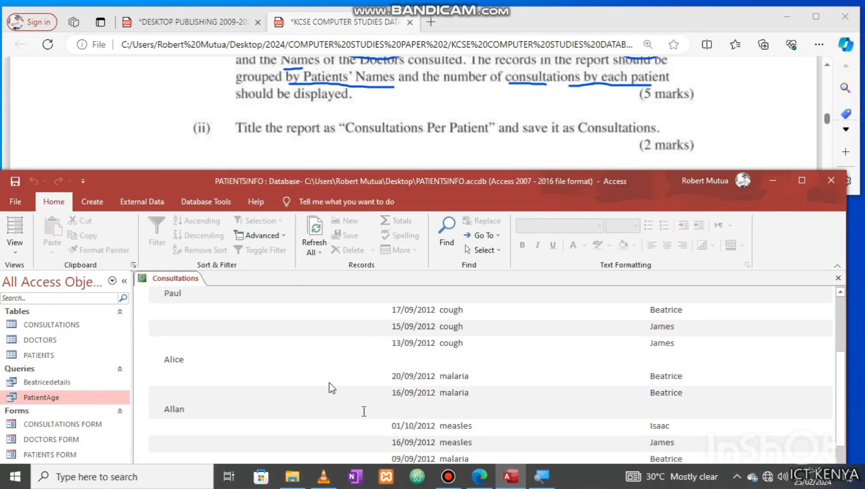
{"action": "scroll", "coordinate": [367, 416], "scroll_direction": "up", "scroll_amount": 6}
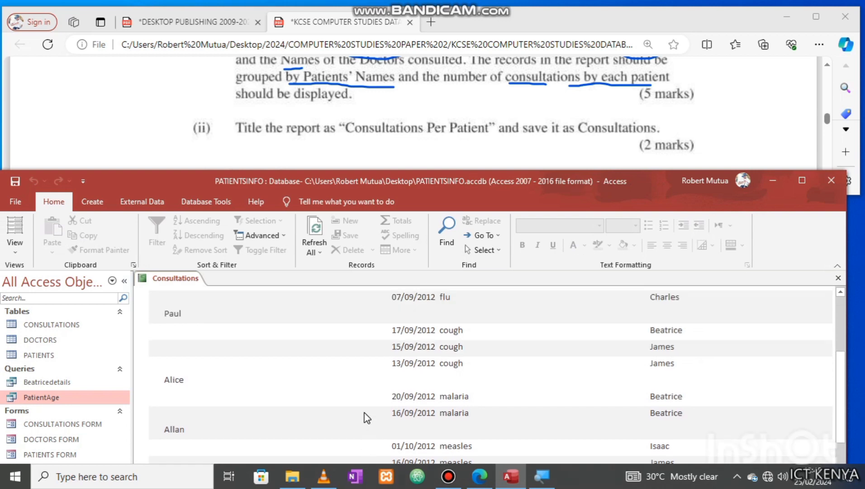
{"action": "double_click", "coordinate": [227, 181]}
{"action": "right_click", "coordinate": [186, 113]}
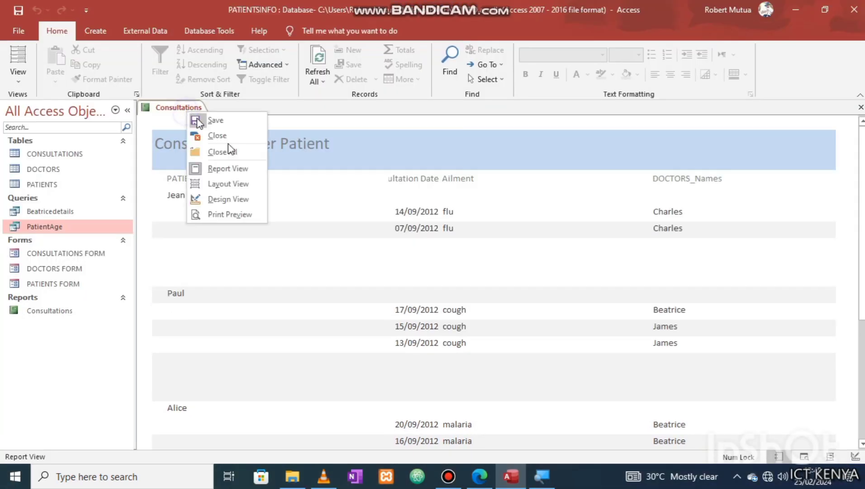
{"action": "left_click", "coordinate": [228, 199]}
- Open Group, Sort and Total and expand the Patients numbers grouping's totals options
{"action": "left_click", "coordinate": [292, 117]}
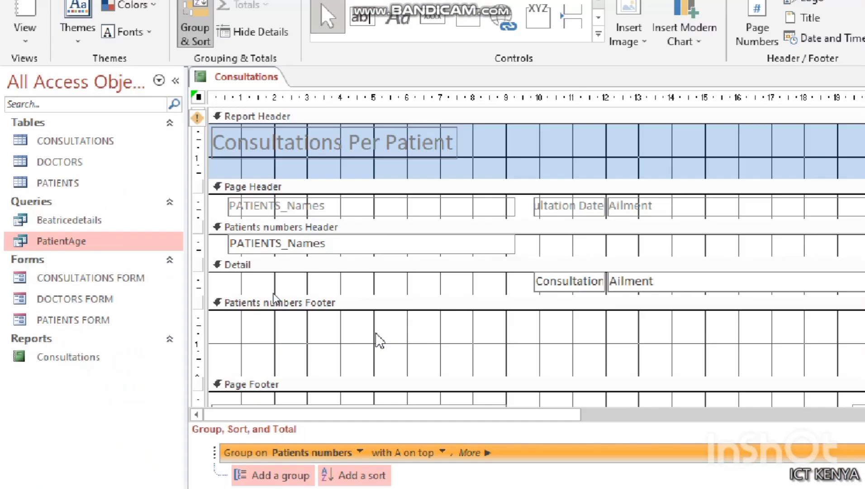
{"action": "key", "text": "F4"}
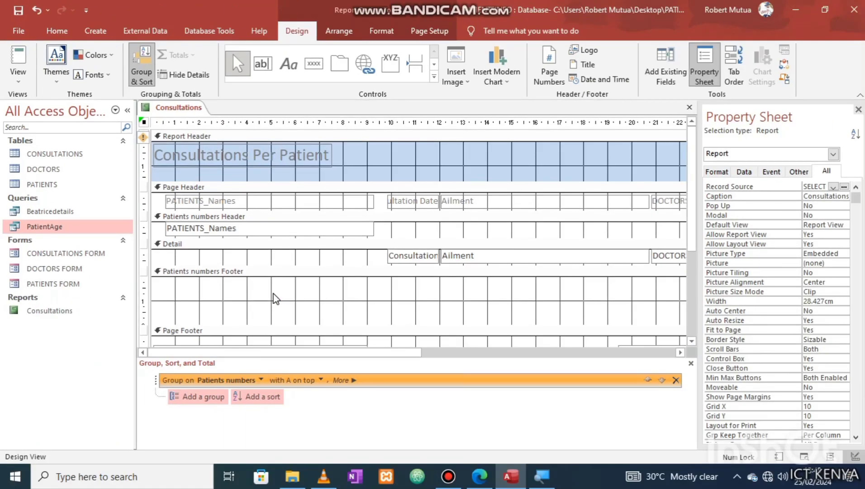
{"action": "left_click", "coordinate": [261, 381]}
{"action": "left_click", "coordinate": [262, 380]}
{"action": "left_click", "coordinate": [261, 380]}
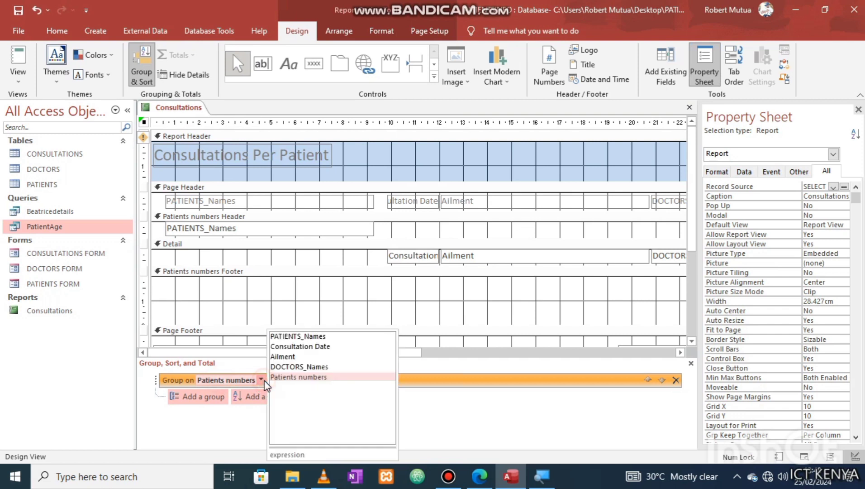
{"action": "left_click", "coordinate": [296, 378]}
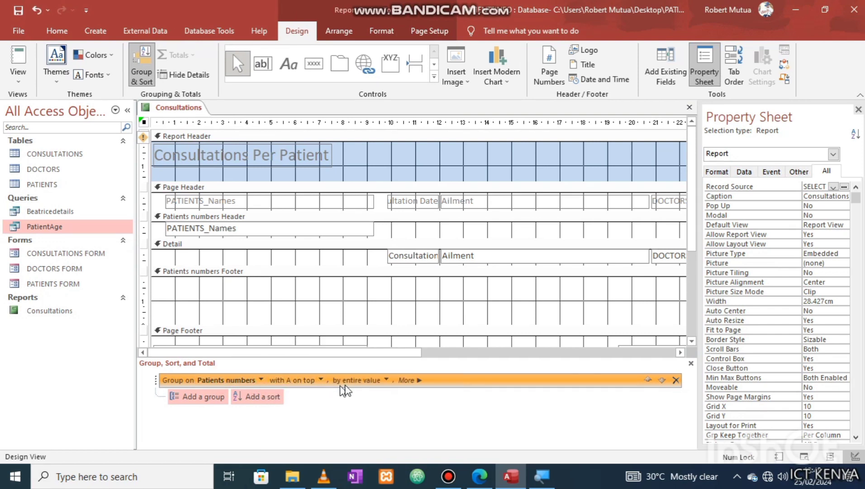
{"action": "left_click", "coordinate": [387, 380]}
{"action": "left_click", "coordinate": [387, 380]}
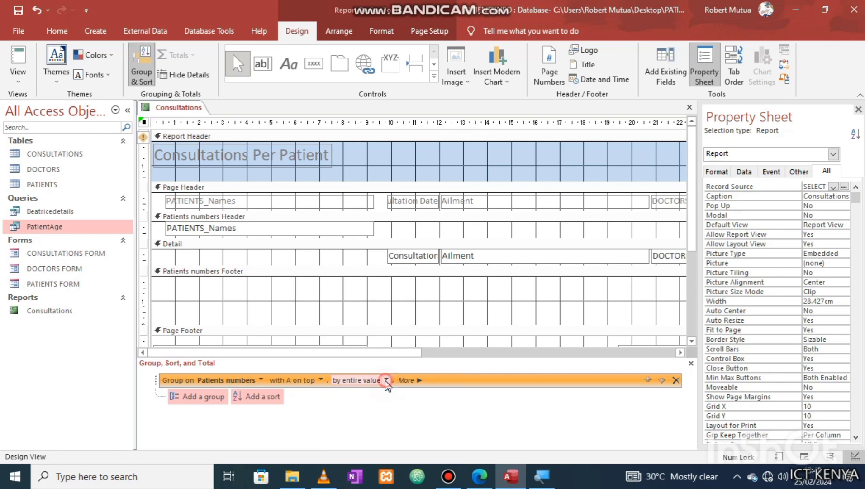
{"action": "left_click", "coordinate": [415, 380]}
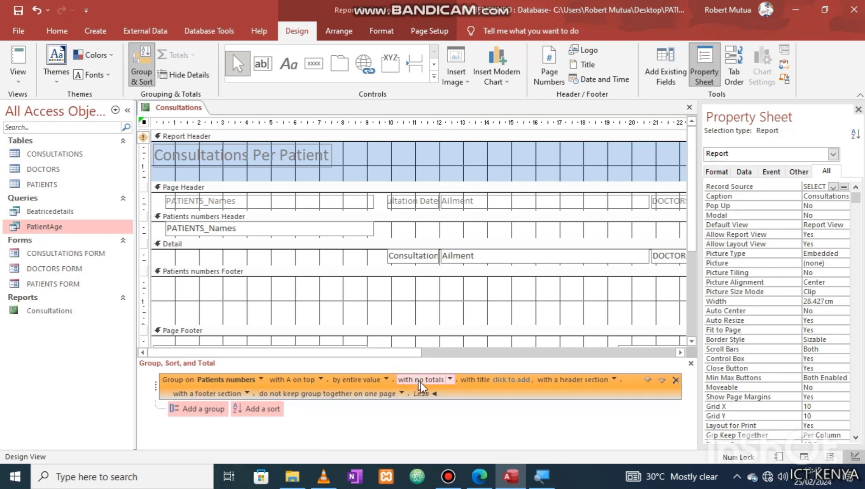
{"action": "left_click", "coordinate": [450, 380]}
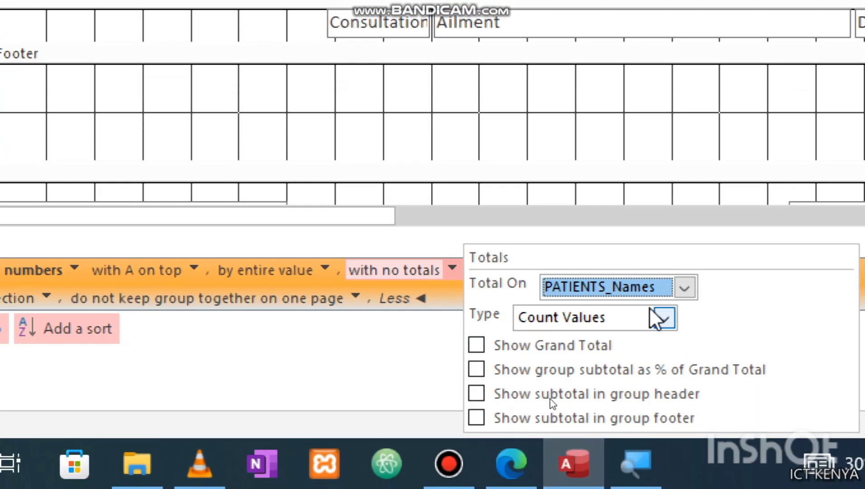
- Set the total to Count Records and show it as a subtotal in each group footer
{"action": "left_click", "coordinate": [664, 317]}
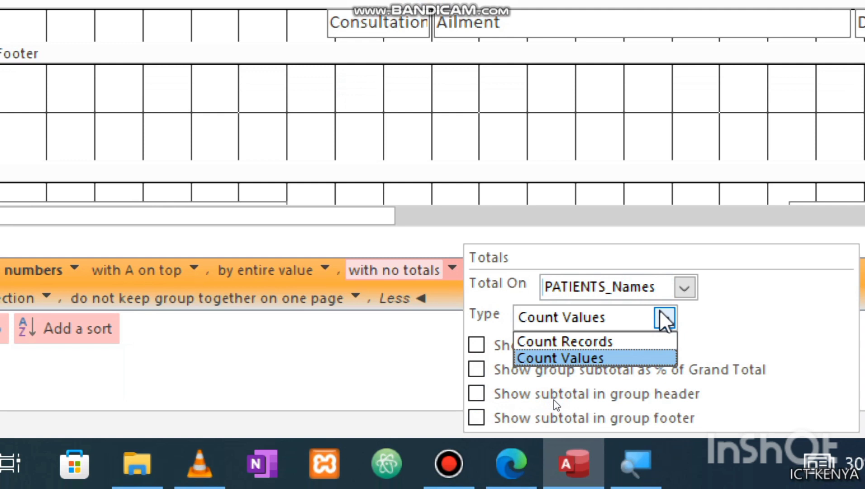
{"action": "left_click", "coordinate": [660, 312]}
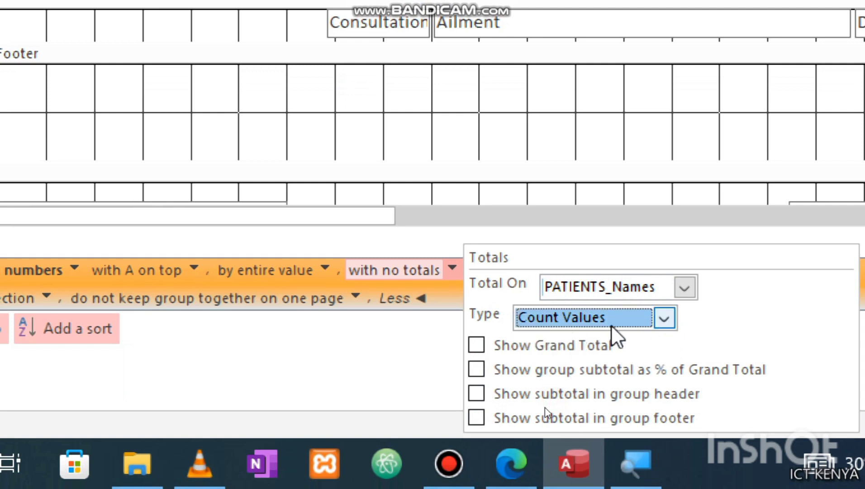
{"action": "left_click", "coordinate": [664, 318]}
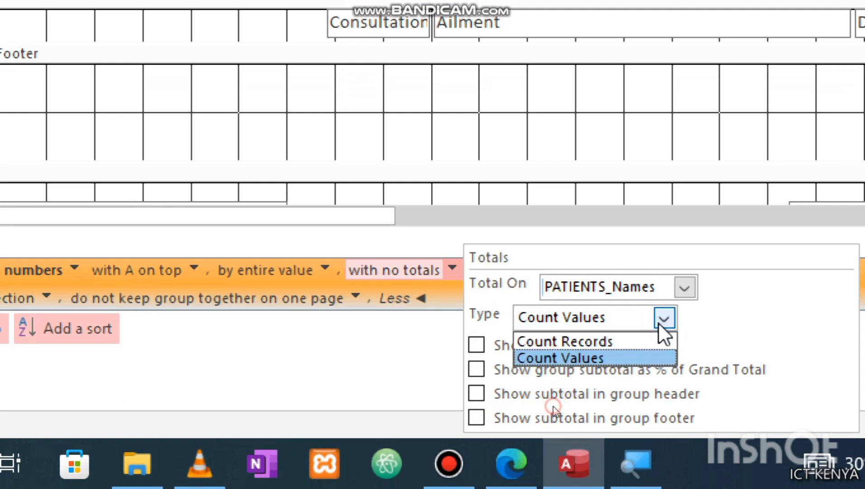
{"action": "left_click", "coordinate": [621, 348]}
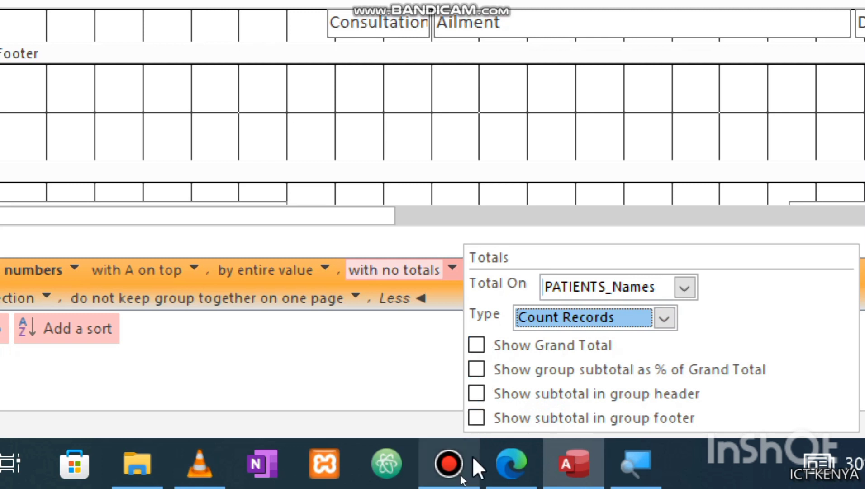
{"action": "left_click", "coordinate": [571, 414]}
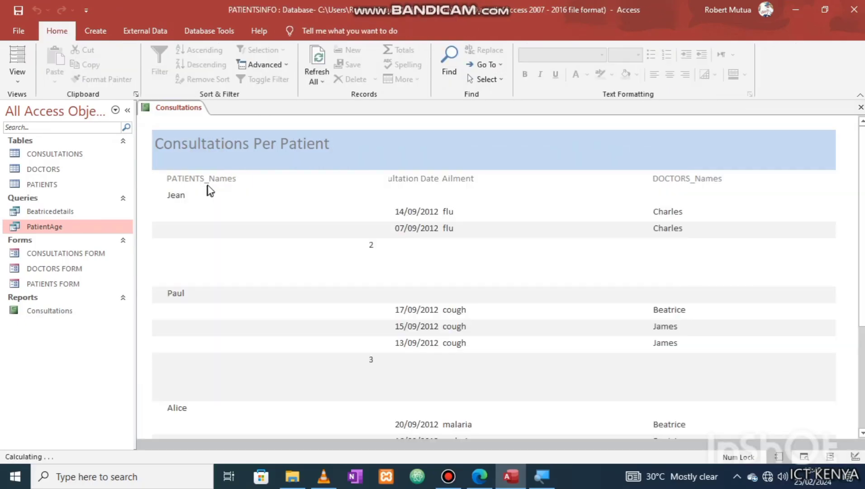
- Check the exam question's report requirements, then put the Consultations report in Design View
{"action": "scroll", "coordinate": [387, 254], "scroll_direction": "down", "scroll_amount": 5}
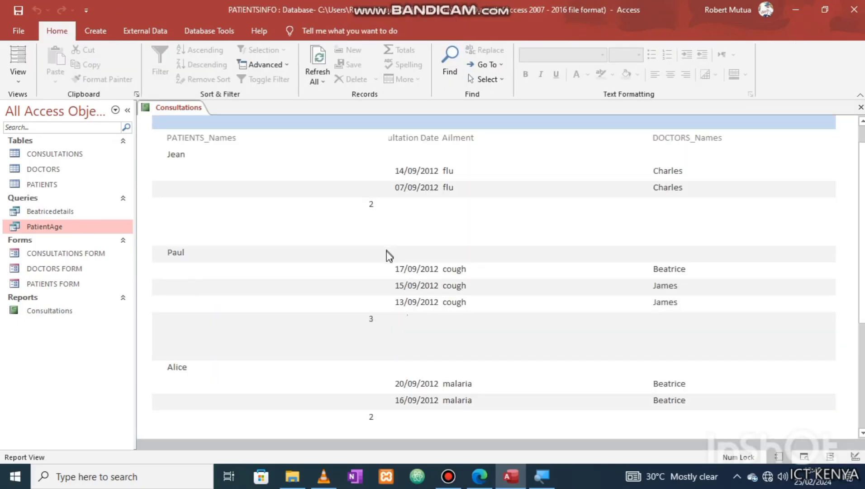
{"action": "left_click", "coordinate": [480, 476]}
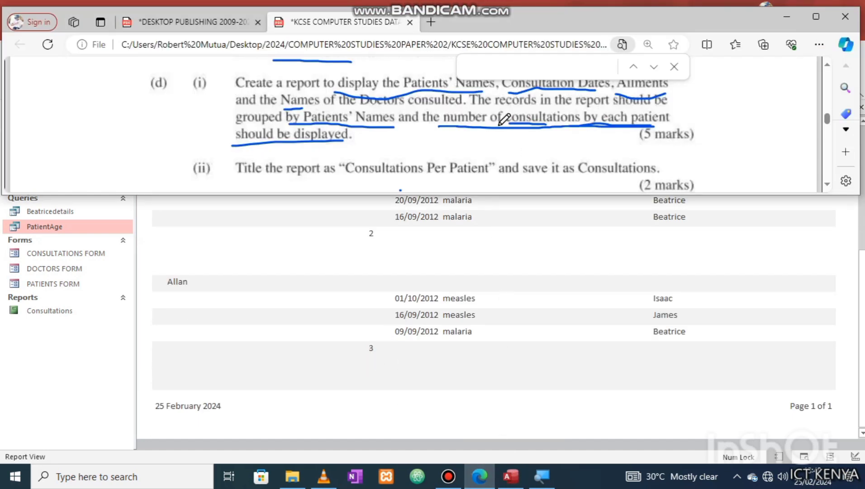
{"action": "left_click", "coordinate": [511, 476]}
{"action": "right_click", "coordinate": [296, 231]}
{"action": "right_click", "coordinate": [178, 109]}
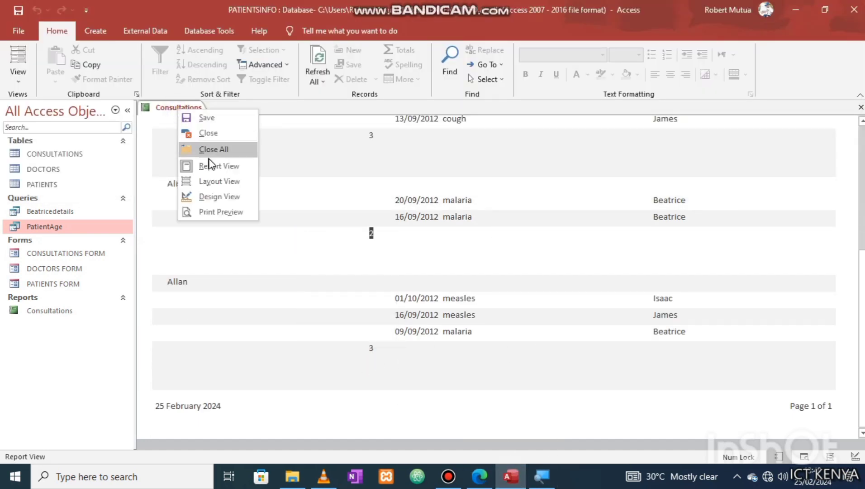
{"action": "left_click", "coordinate": [204, 180]}
- Move the =Count(*) box further right in the patient footer
{"action": "left_click", "coordinate": [220, 291]}
{"action": "left_click", "coordinate": [220, 289]}
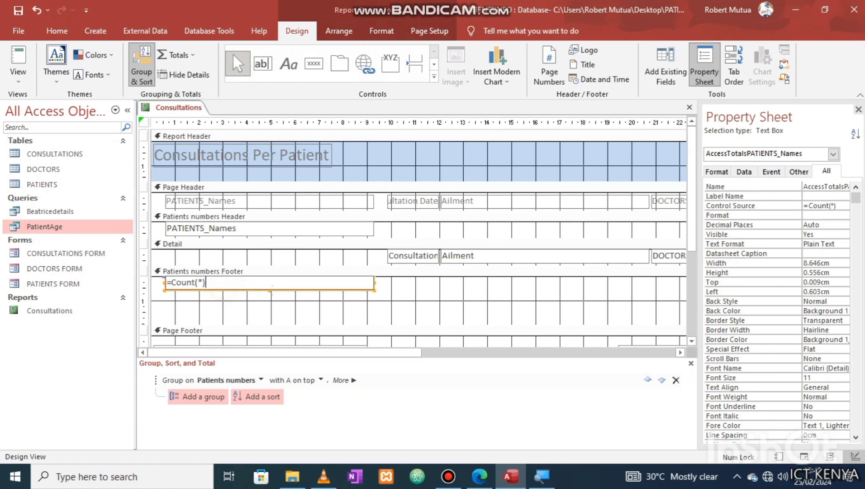
{"action": "left_click", "coordinate": [221, 273]}
{"action": "left_click", "coordinate": [222, 286]}
{"action": "left_click_drag", "start_coordinate": [222, 286], "coordinate": [325, 293]}
{"action": "left_click", "coordinate": [248, 292]}
- Add a bold, underlined 'No of Visitations' label beside the count and return to Report View
{"action": "left_click", "coordinate": [289, 64]}
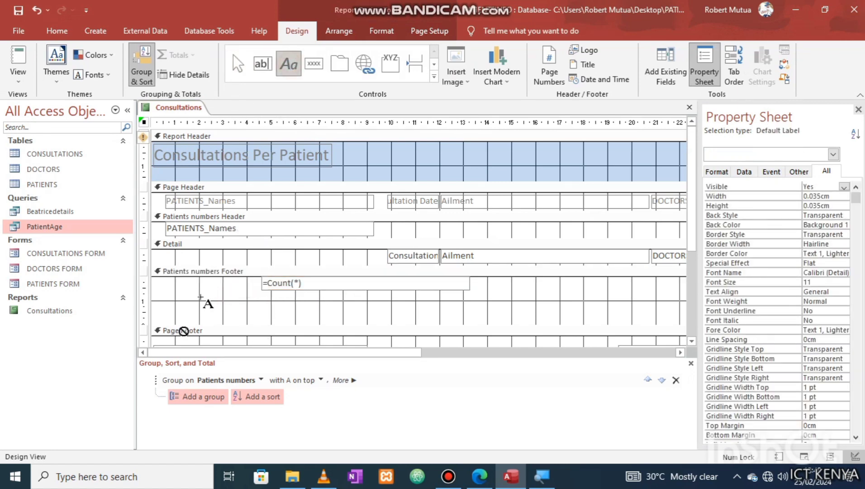
{"action": "left_click_drag", "start_coordinate": [156, 278], "coordinate": [252, 290]}
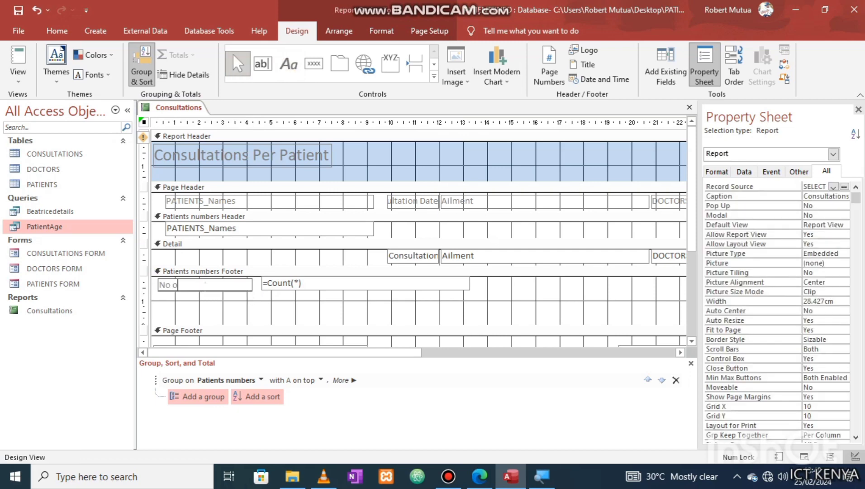
{"action": "type", "text": "No of Visitations"}
{"action": "left_click", "coordinate": [258, 311]}
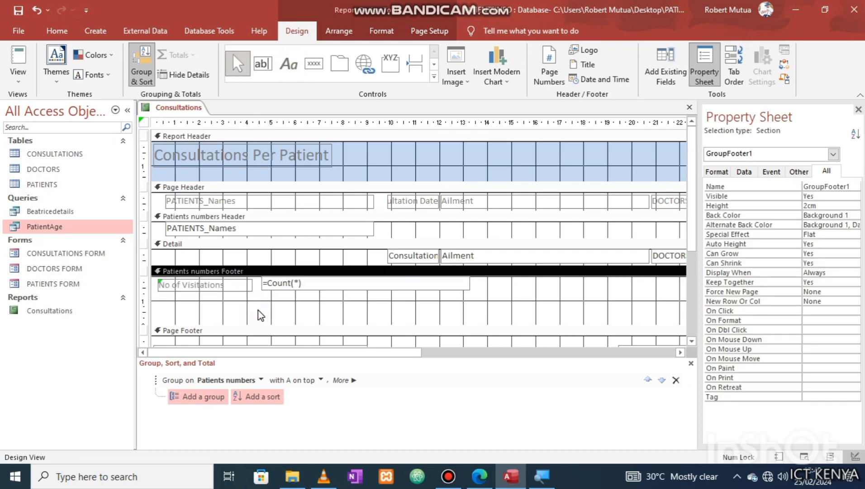
{"action": "left_click", "coordinate": [239, 287]}
{"action": "left_click", "coordinate": [382, 31]}
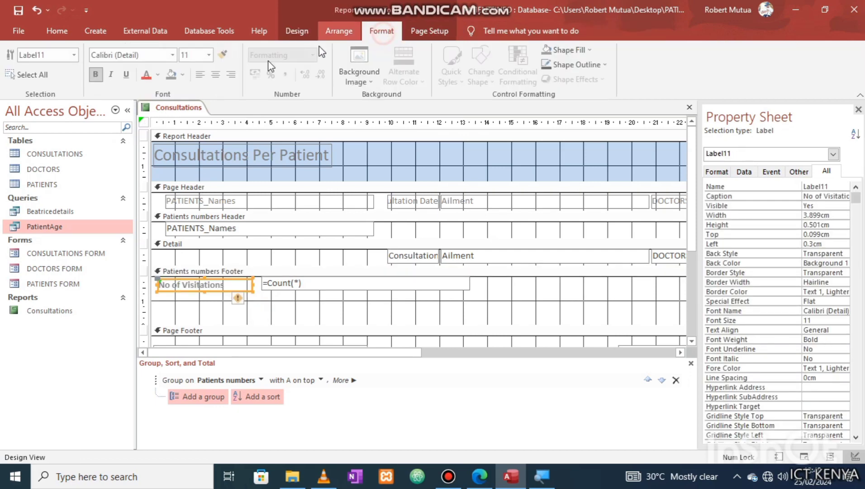
{"action": "right_click", "coordinate": [188, 108]}
{"action": "left_click", "coordinate": [222, 158]}
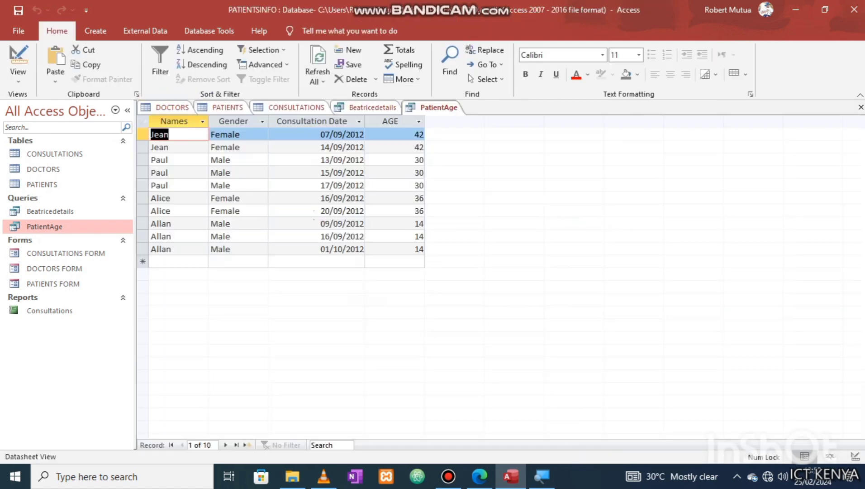
- Start printing the current object to PDF, then cancel the save and dismiss the printing error
{"action": "key", "text": "ctrl+p"}
{"action": "left_click", "coordinate": [495, 270]}
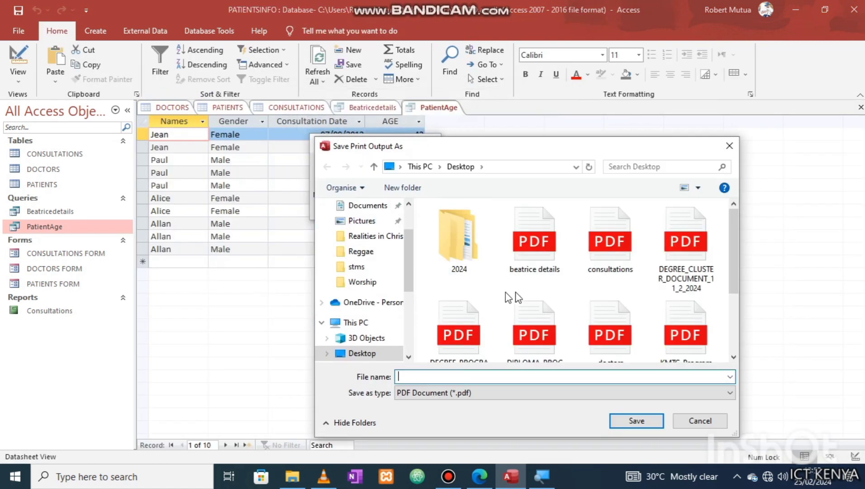
{"action": "scroll", "coordinate": [512, 296], "scroll_direction": "down", "scroll_amount": 3}
{"action": "type", "text": "con"}
{"action": "key", "text": "Down"}
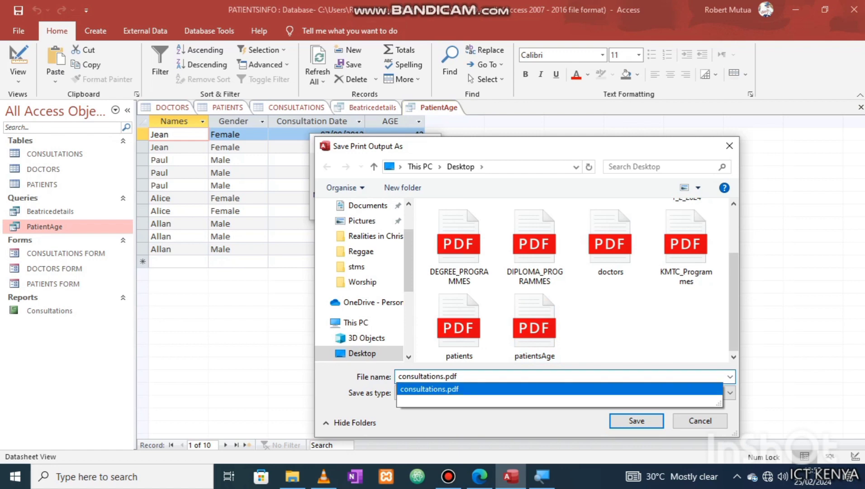
{"action": "left_click", "coordinate": [700, 420]}
{"action": "left_click", "coordinate": [437, 281]}
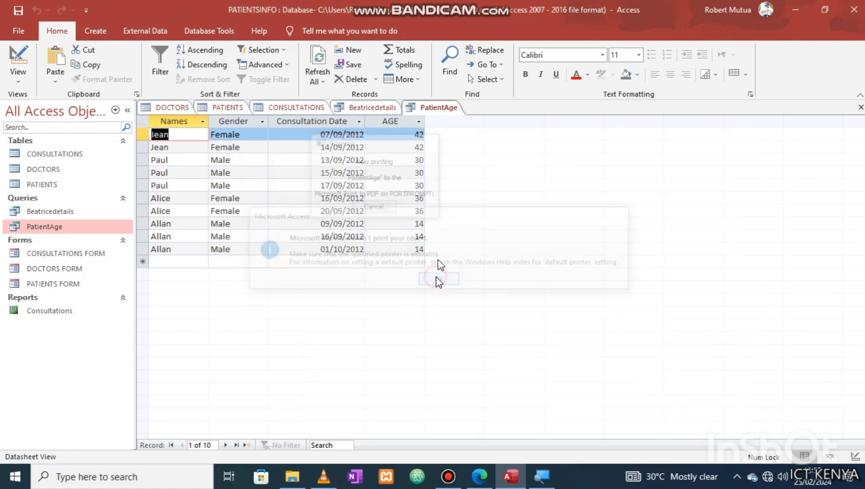
- Print the CONSULTATIONS FORM to 'consultations.pdf' on the Desktop and close Access
{"action": "double_click", "coordinate": [59, 254]}
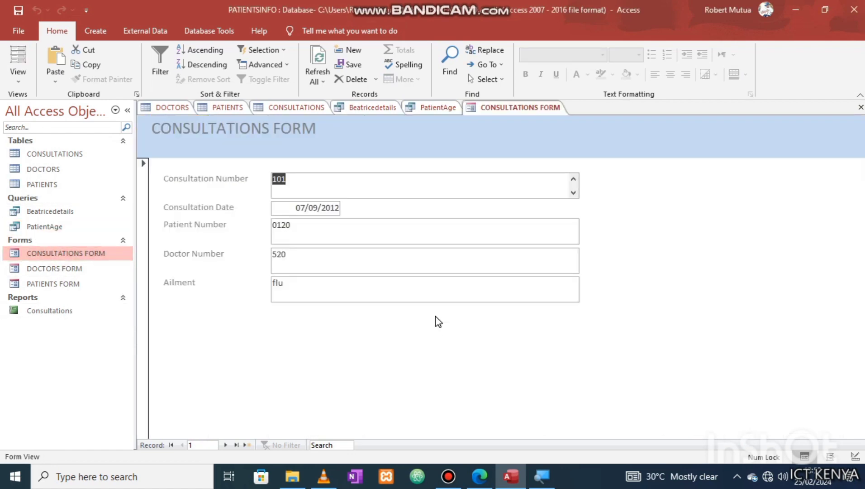
{"action": "key", "text": "ctrl+p"}
{"action": "left_click", "coordinate": [473, 270]}
{"action": "scroll", "coordinate": [468, 360], "scroll_direction": "down", "scroll_amount": 2}
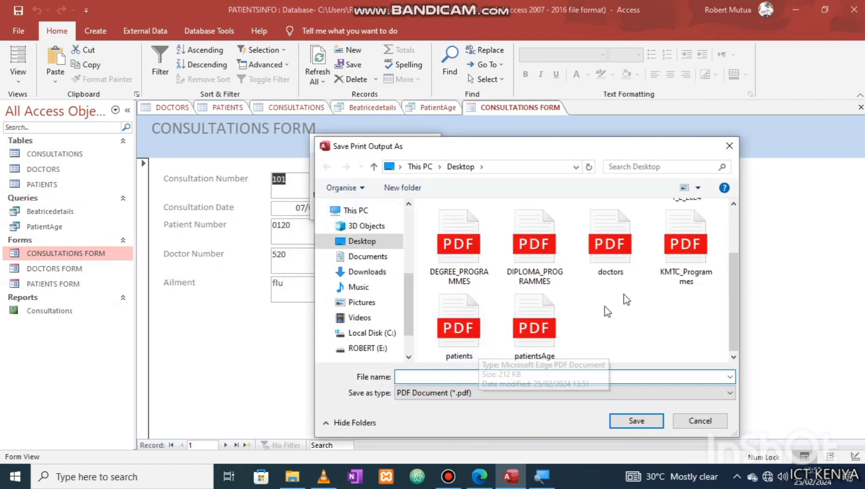
{"action": "left_click", "coordinate": [452, 376]}
{"action": "type", "text": "consultations.pdf"}
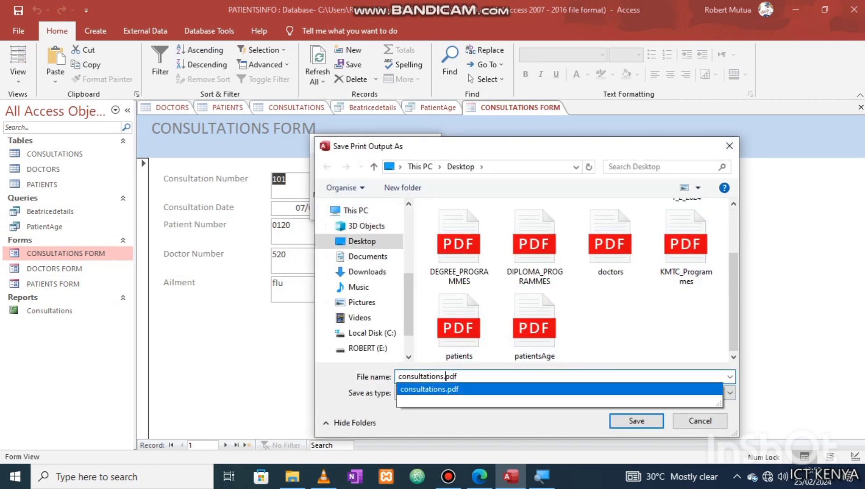
{"action": "key", "text": "Return"}
{"action": "left_click", "coordinate": [854, 9]}
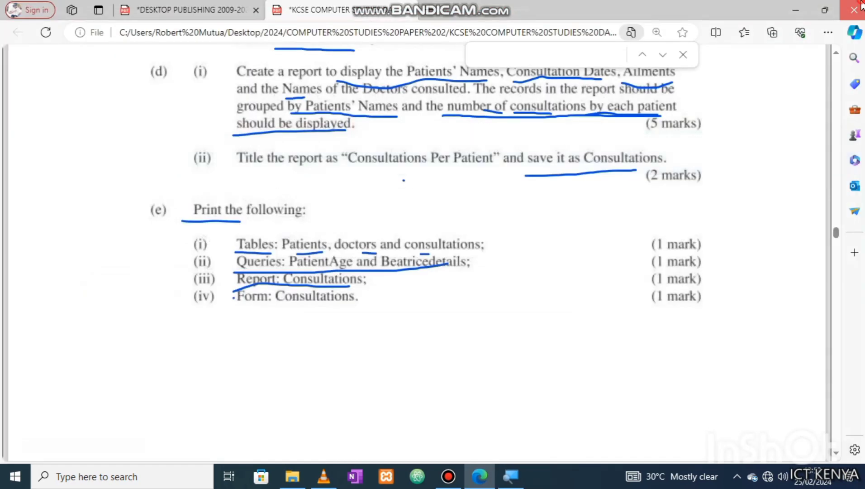
- Close the browser showing the exam paper, confirming leaving the page
{"action": "left_click", "coordinate": [854, 9]}
{"action": "left_click", "coordinate": [482, 129]}
{"action": "left_click", "coordinate": [481, 105]}
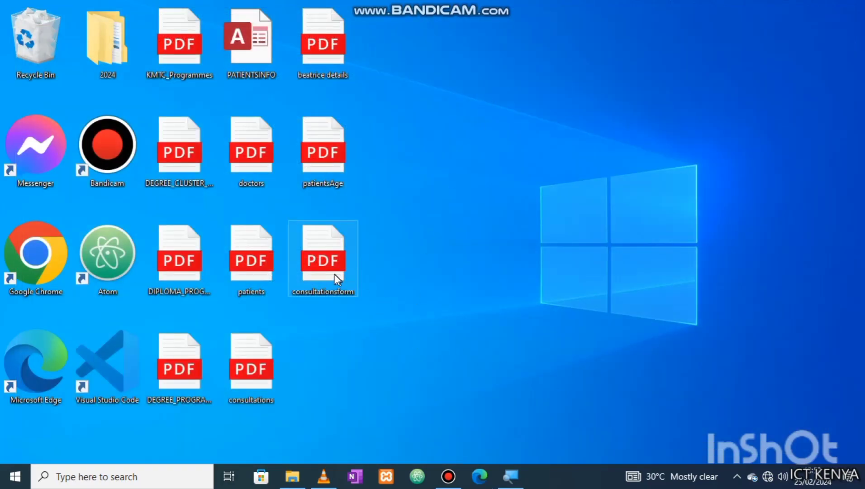
- Open the consultationsform, beatrice details and consultations PDFs to verify them
{"action": "double_click", "coordinate": [323, 258]}
{"action": "scroll", "coordinate": [359, 289], "scroll_direction": "down", "scroll_amount": 15}
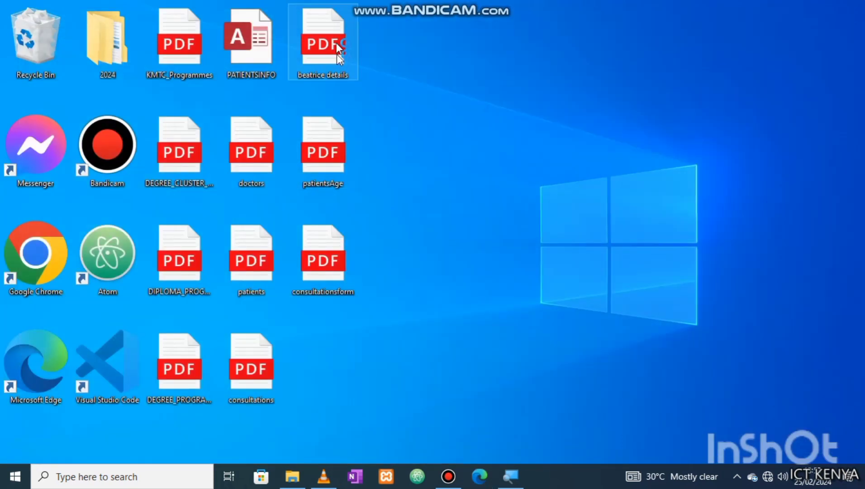
{"action": "double_click", "coordinate": [339, 51]}
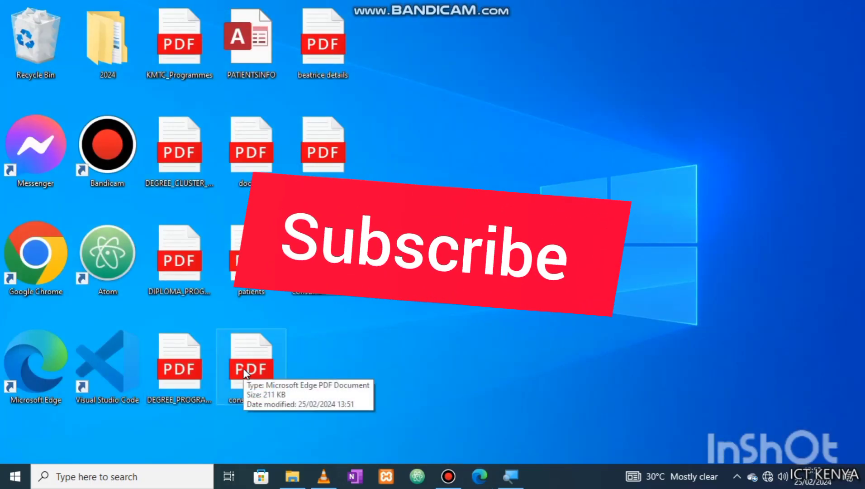
{"action": "double_click", "coordinate": [246, 373]}
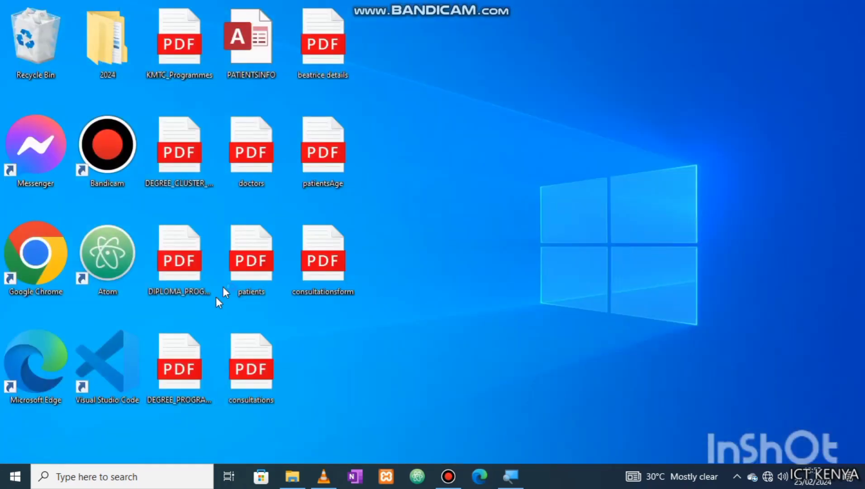